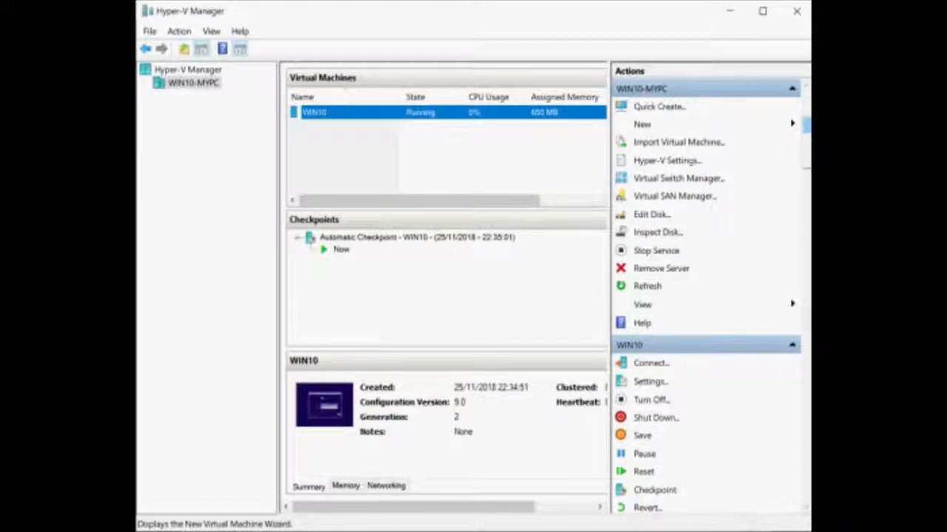
Launch the New Virtual Machine Wizard on host WIN10-MYPC and name the machine Win10.
left_click(807, 125)
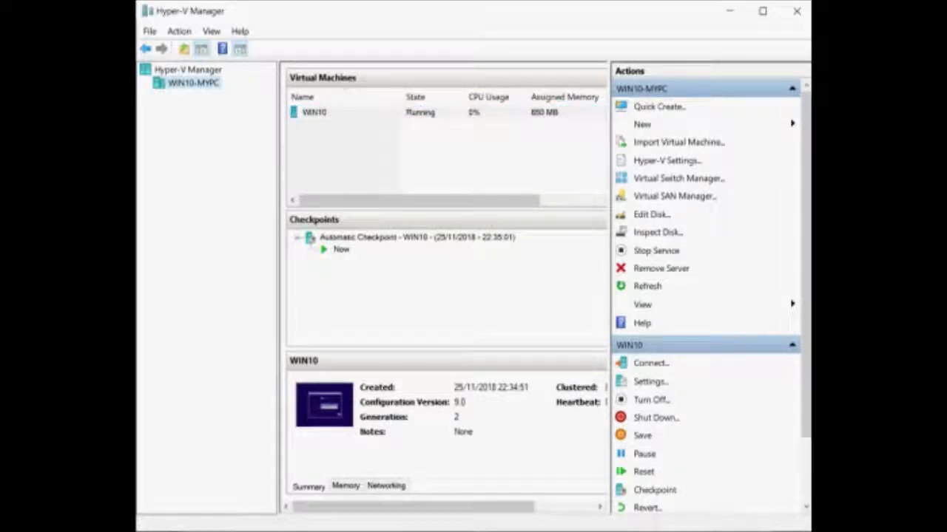
right_click(192, 84)
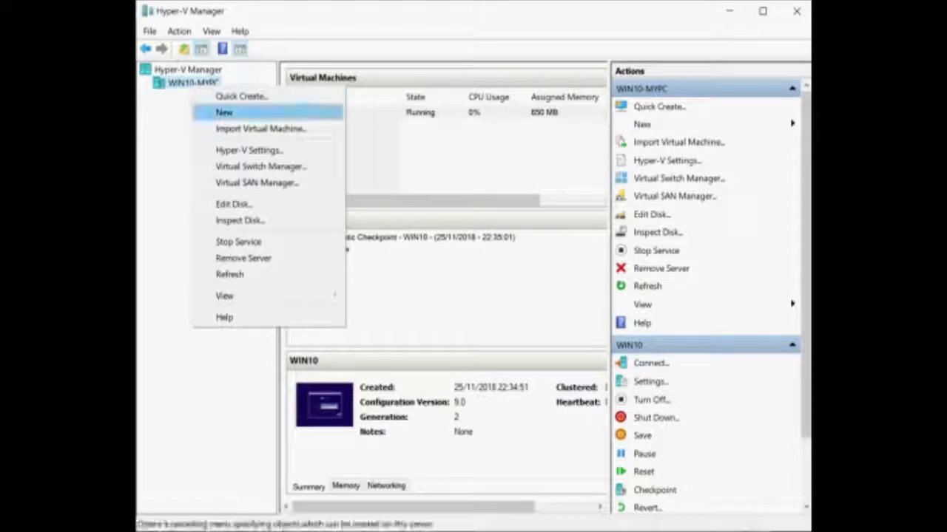
mouse_move(224, 112)
left_click(398, 113)
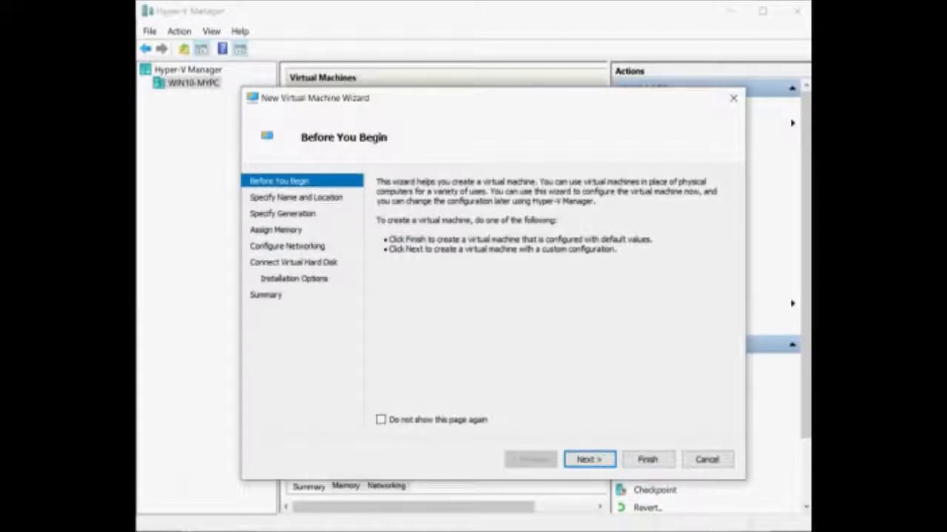
key("Return")
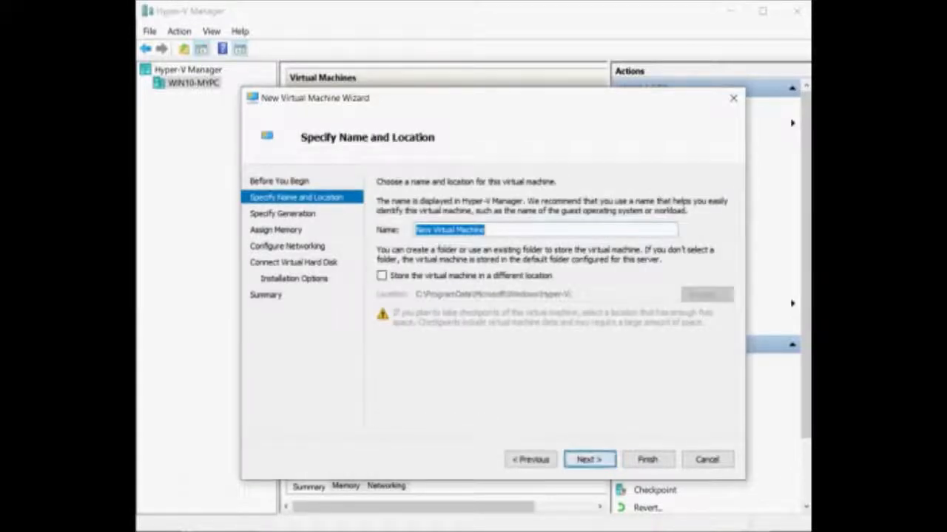
type("W")
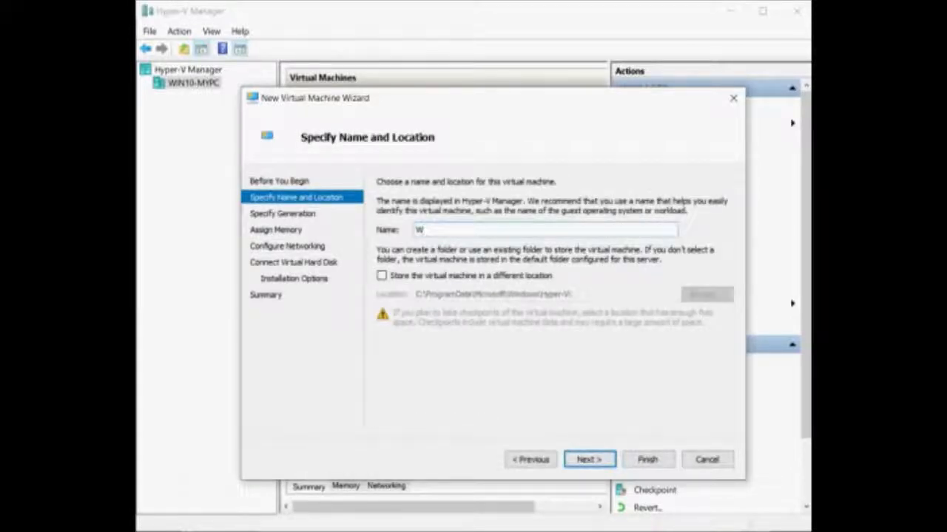
type("in10")
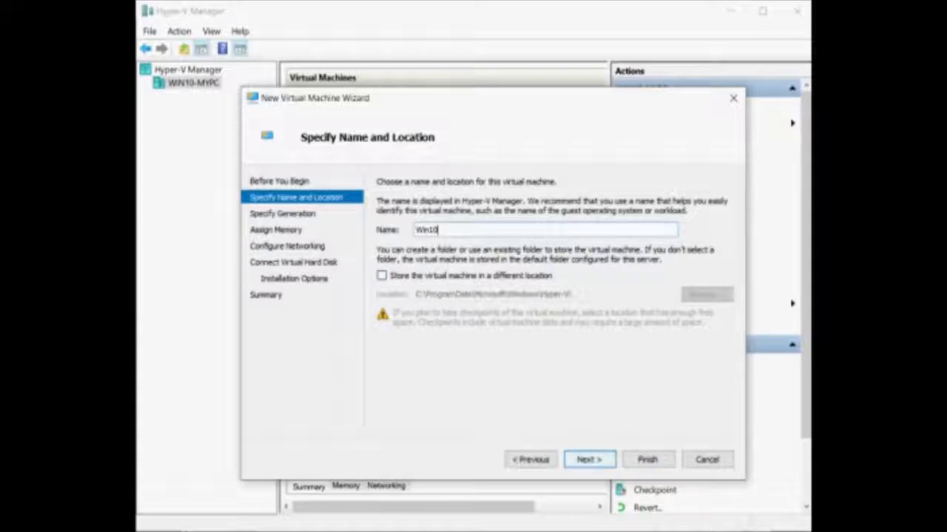
key("Return")
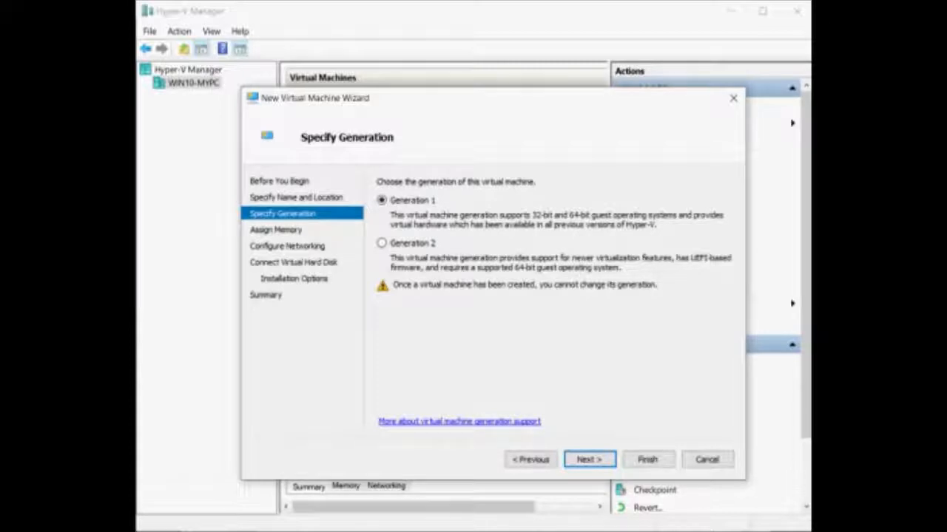
Keep Generation 1 and 1024 MB startup memory with Dynamic Memory left enabled.
key("Return")
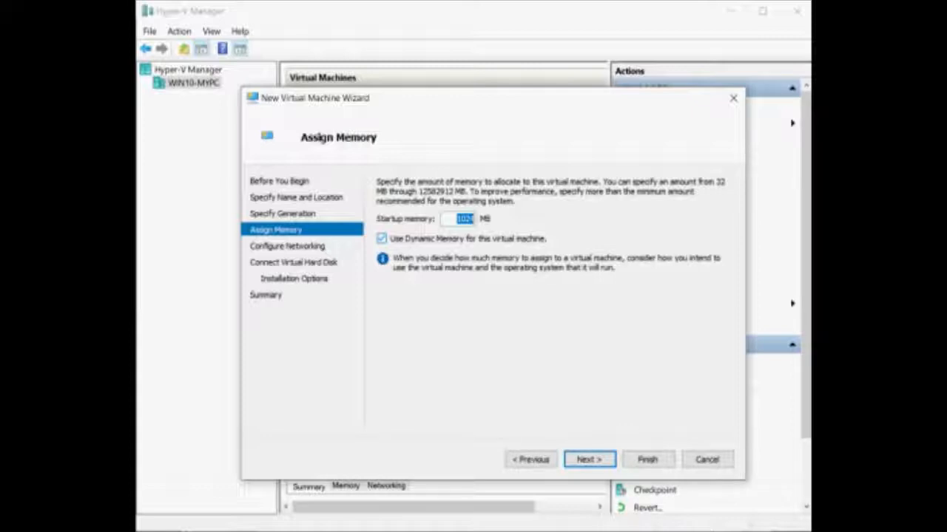
left_click(381, 239)
left_click(382, 239)
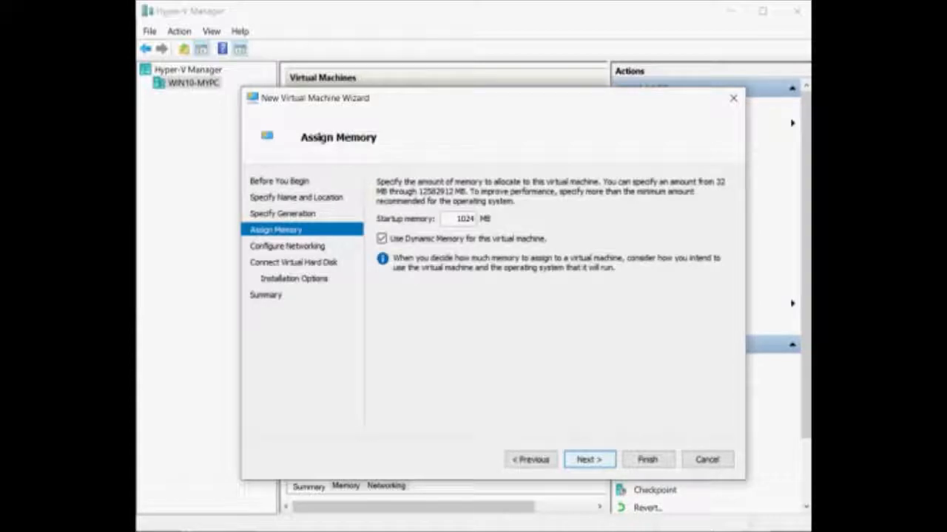
key("Return")
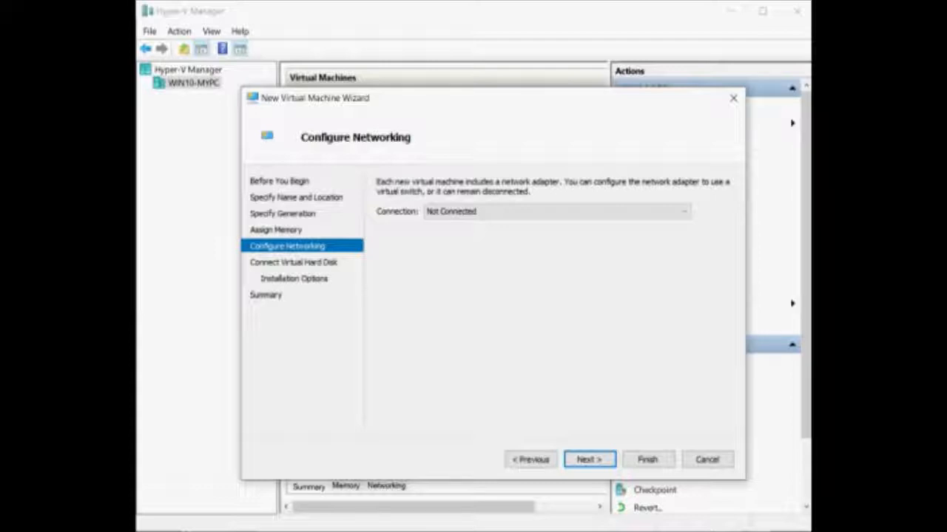
Leave the network adapter connection on Not Connected and continue to the disk page.
left_click(683, 212)
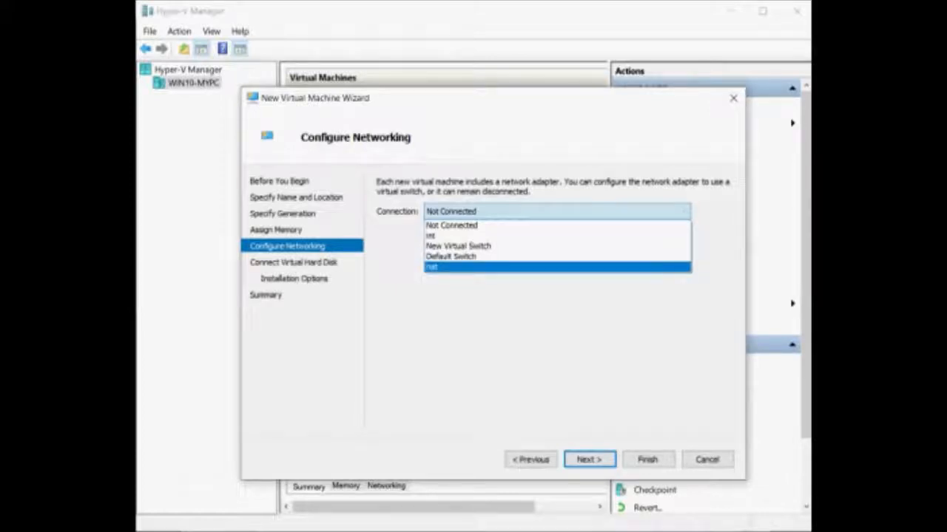
left_click(554, 212)
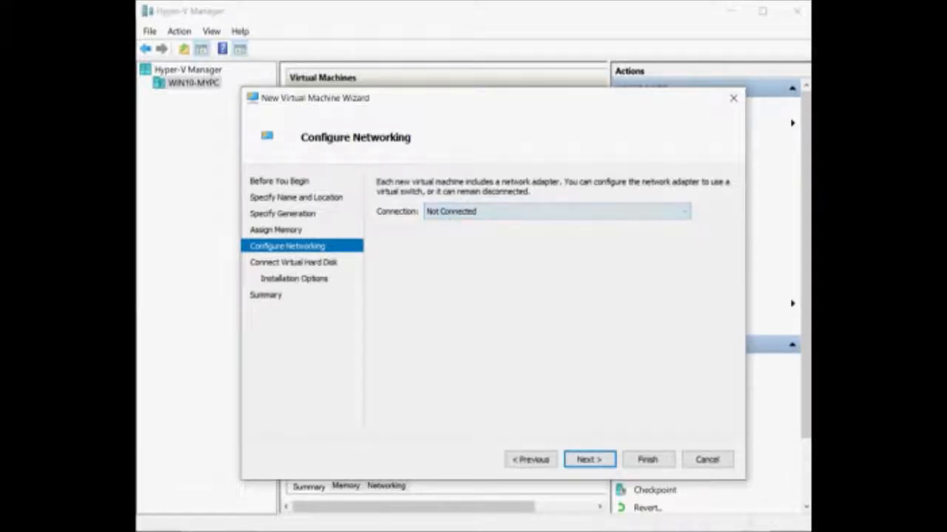
left_click(590, 460)
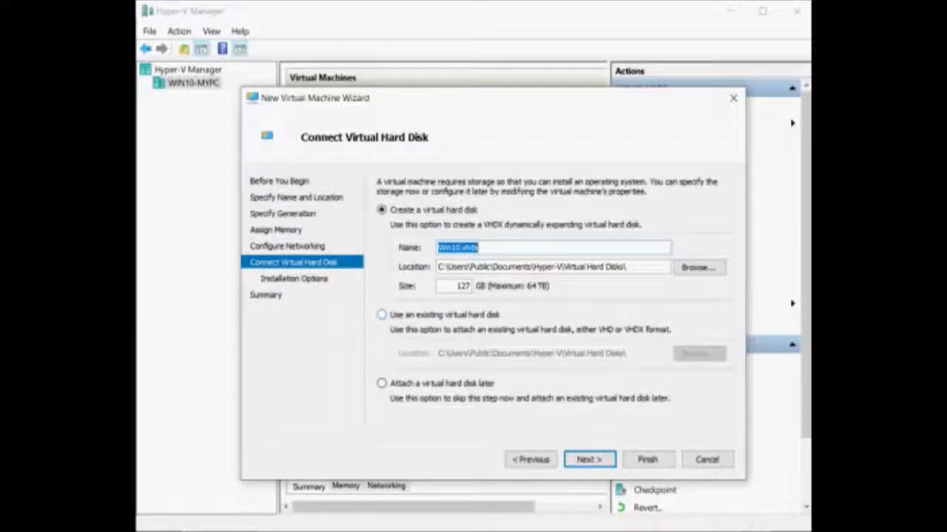
Keep the option to create a new 127 GB Win10.vhdx virtual hard disk.
left_click(382, 315)
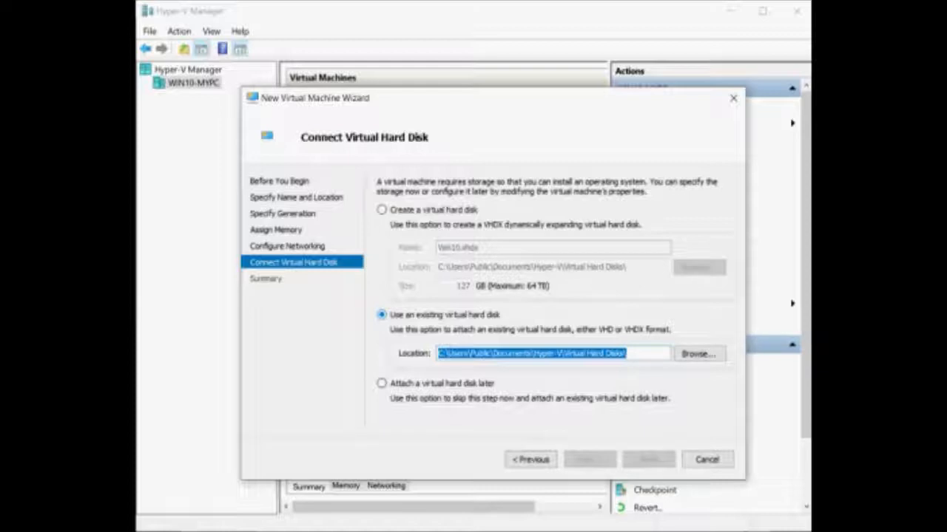
left_click(381, 210)
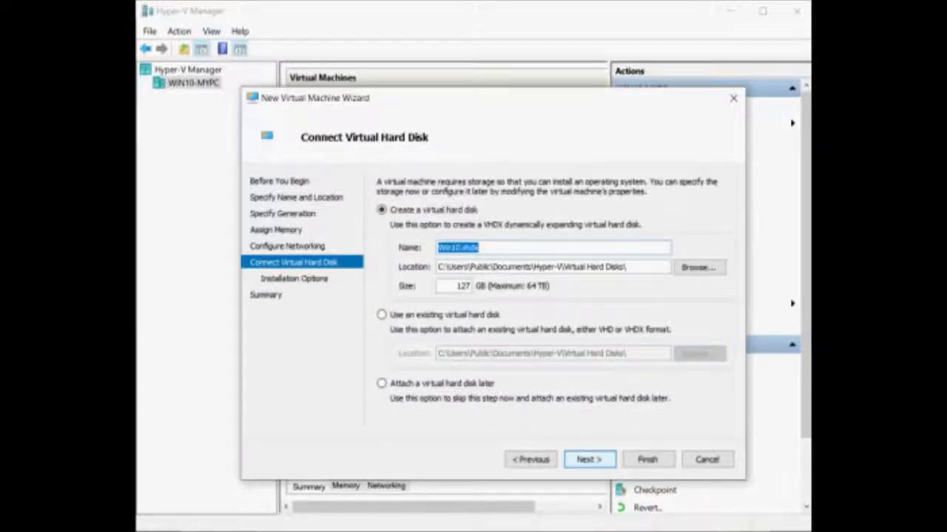
key("Return")
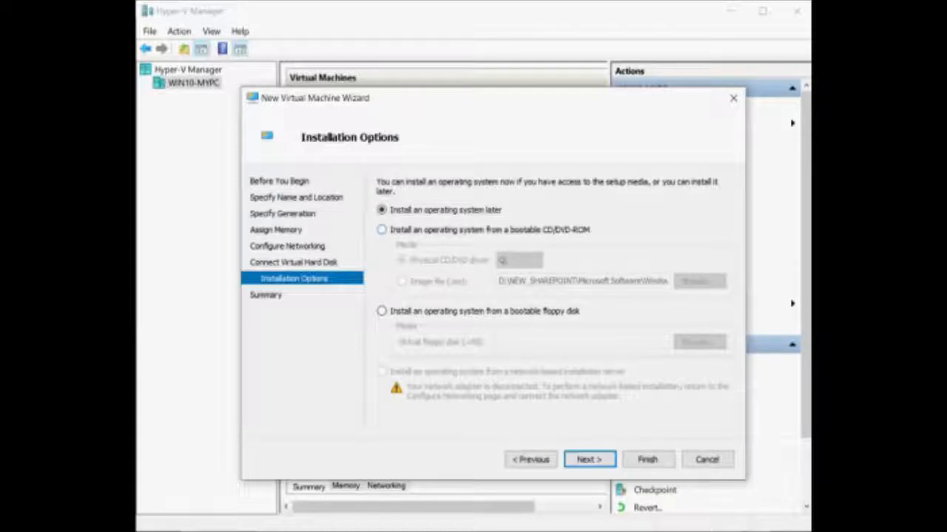
Install the OS from a bootable image file, the 17134 x64 Windows 10 ISO.
left_click(381, 230)
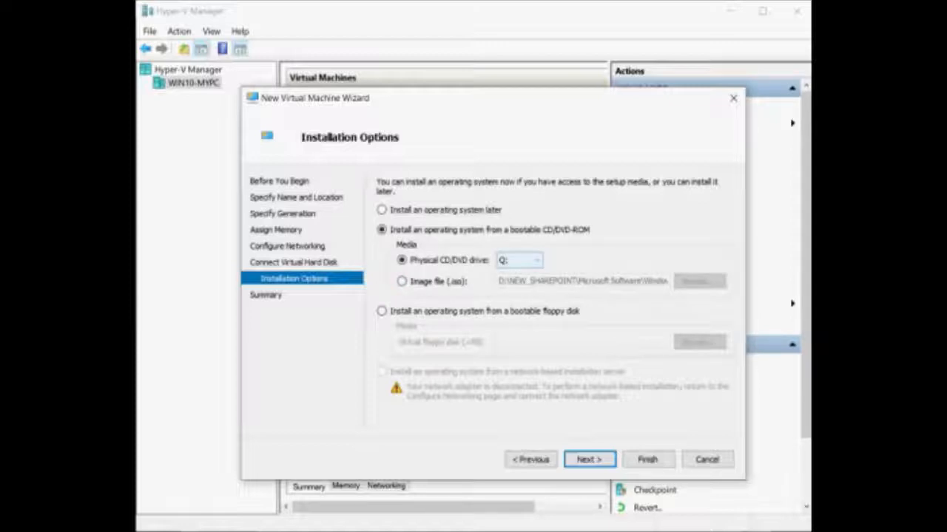
left_click(535, 260)
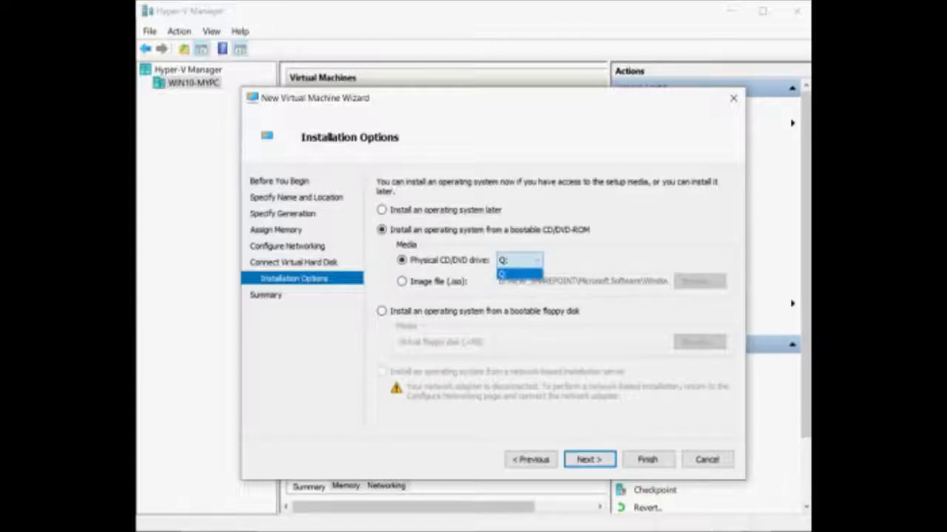
left_click(534, 262)
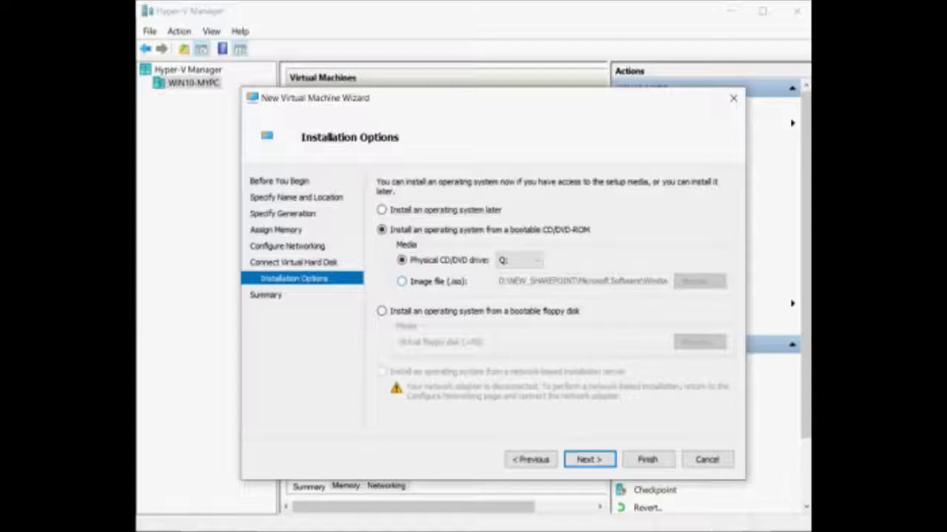
left_click(402, 282)
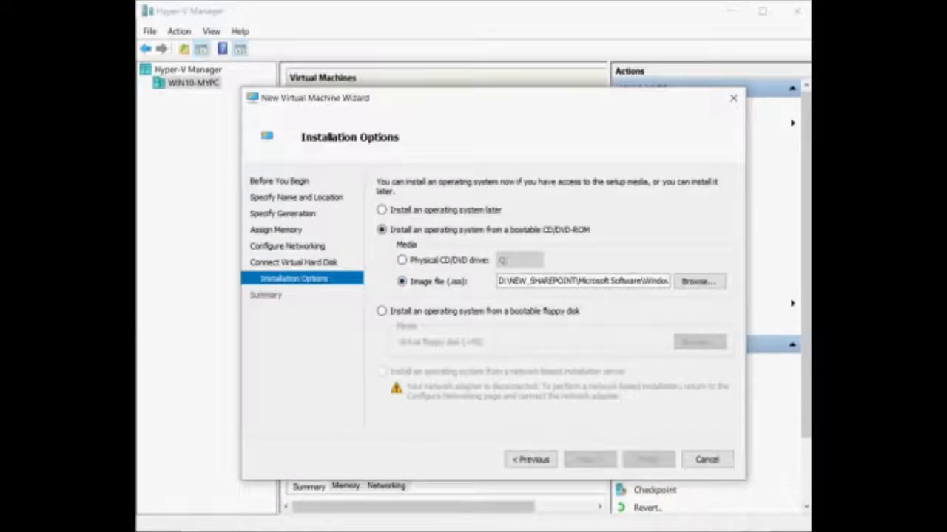
left_click_drag(498, 282, 671, 282)
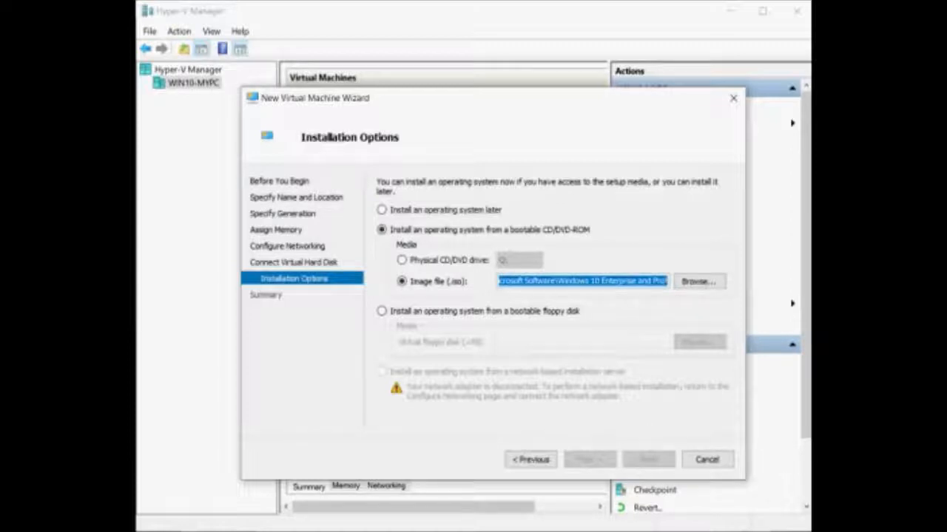
left_click(699, 282)
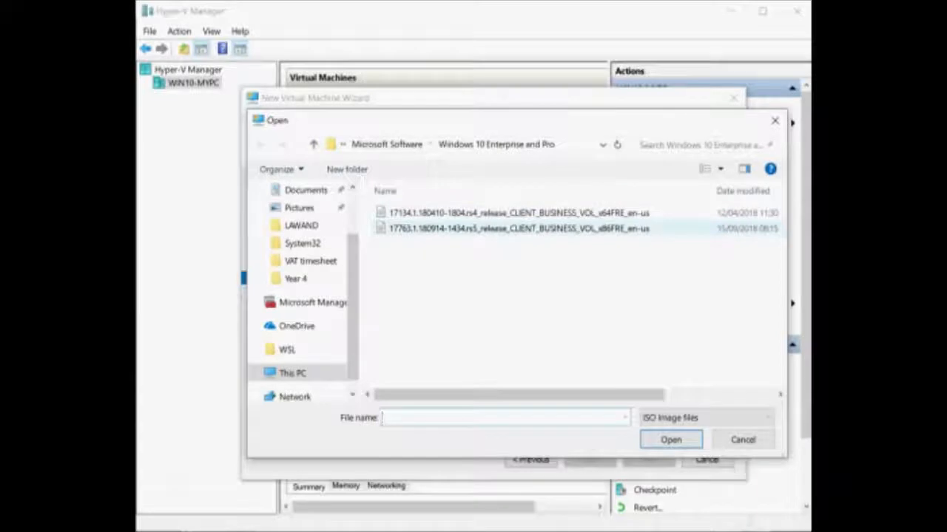
left_click(544, 213)
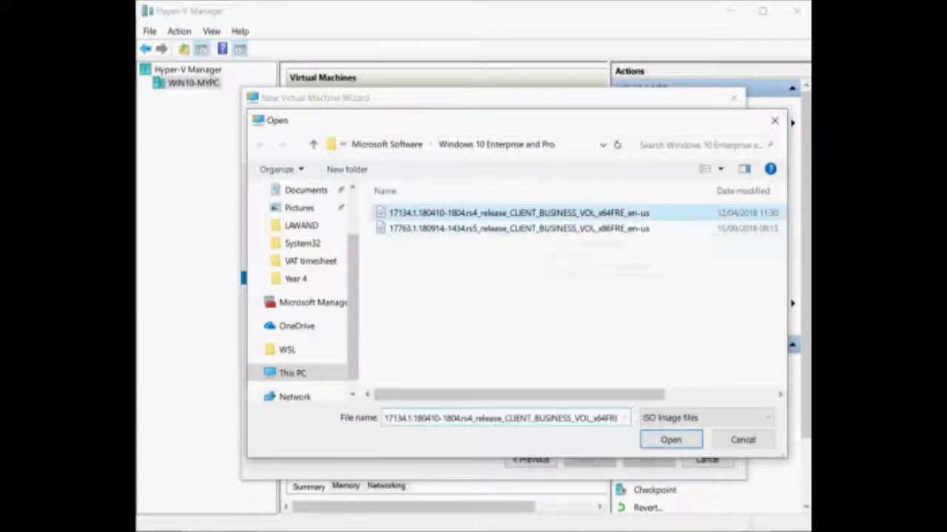
key("Return")
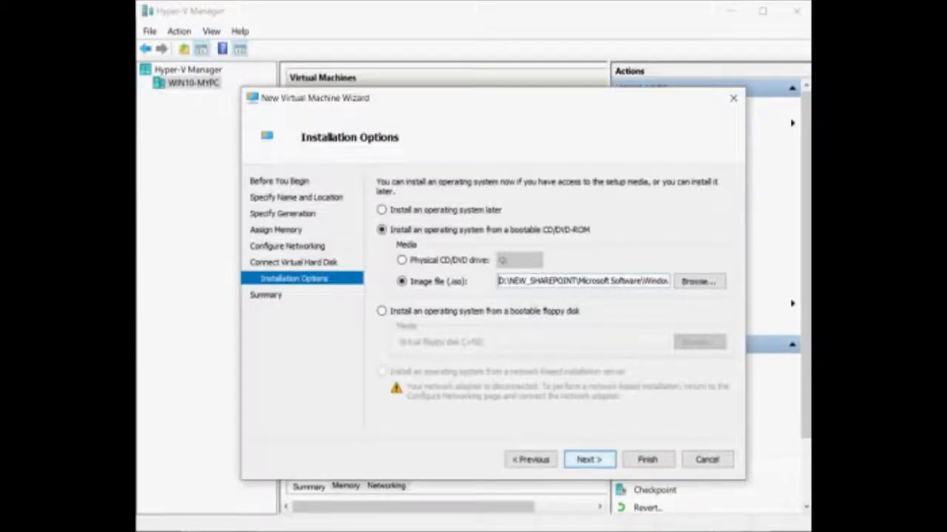
key("Return")
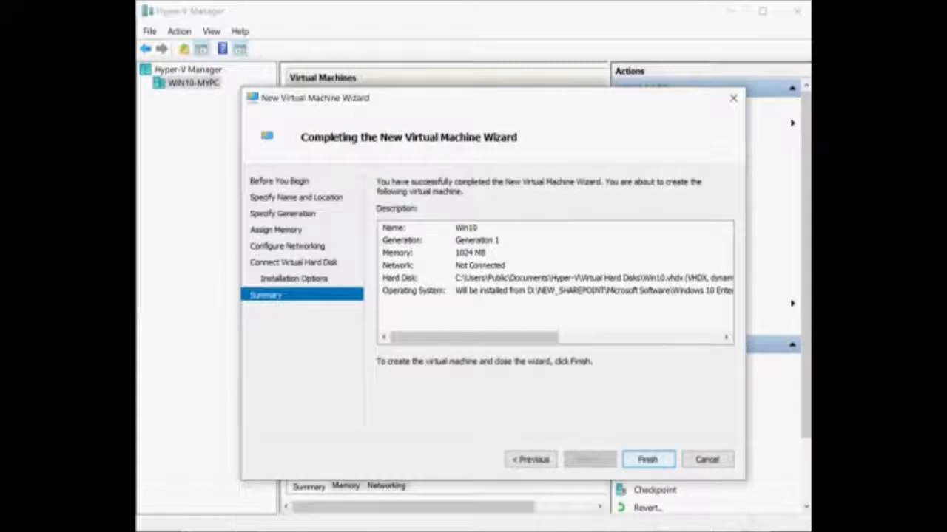
Finish the wizard, dismiss the Win10.vhdx creation error, and select the WIN10 machine.
key("Return")
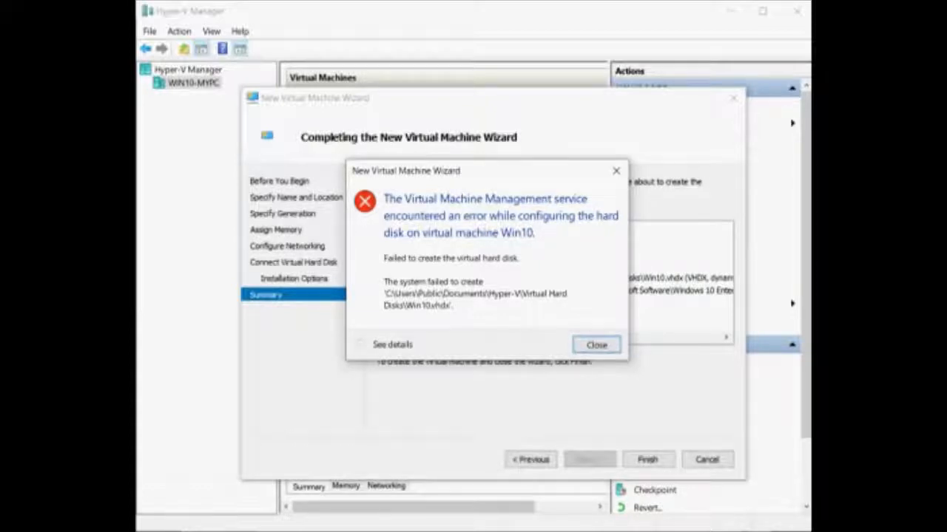
key("Return")
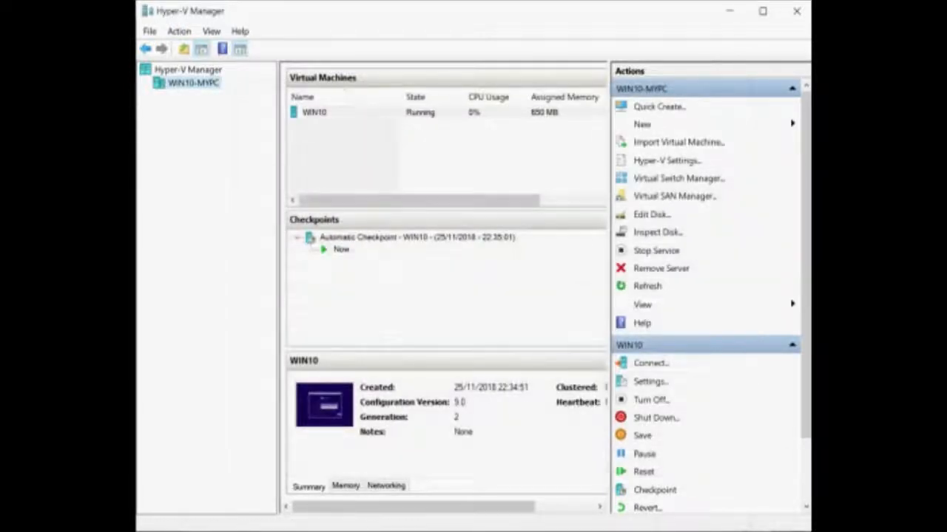
left_click(315, 113)
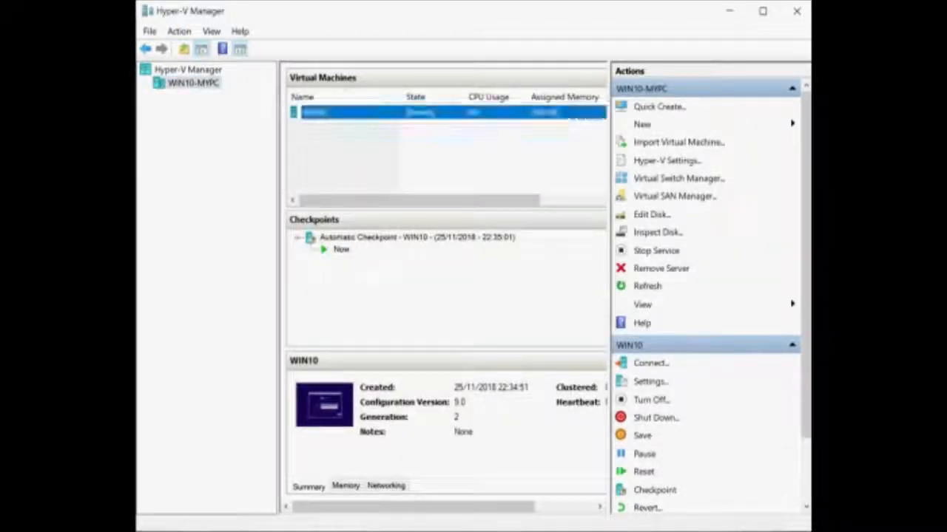
Connect to WIN10's console, cancel the running Windows Setup, and boot from the installation DVD.
key("Return")
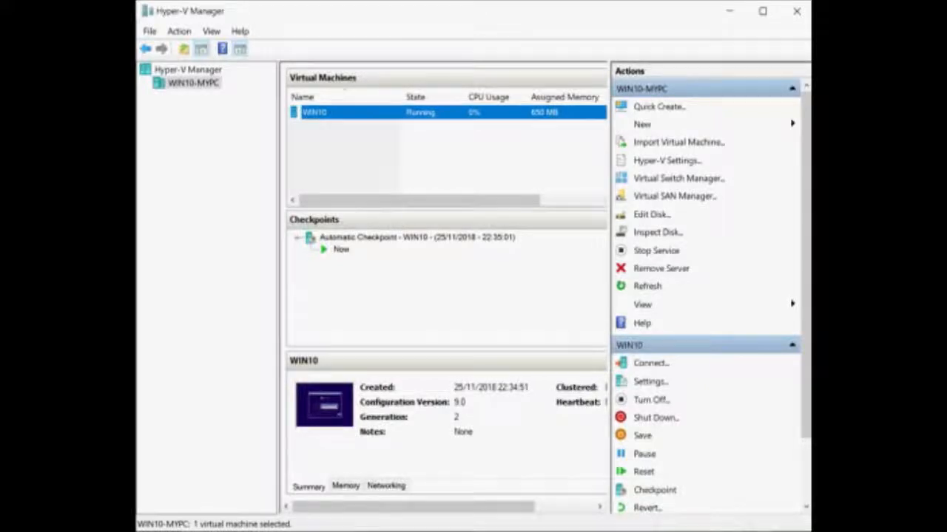
double_click(315, 112)
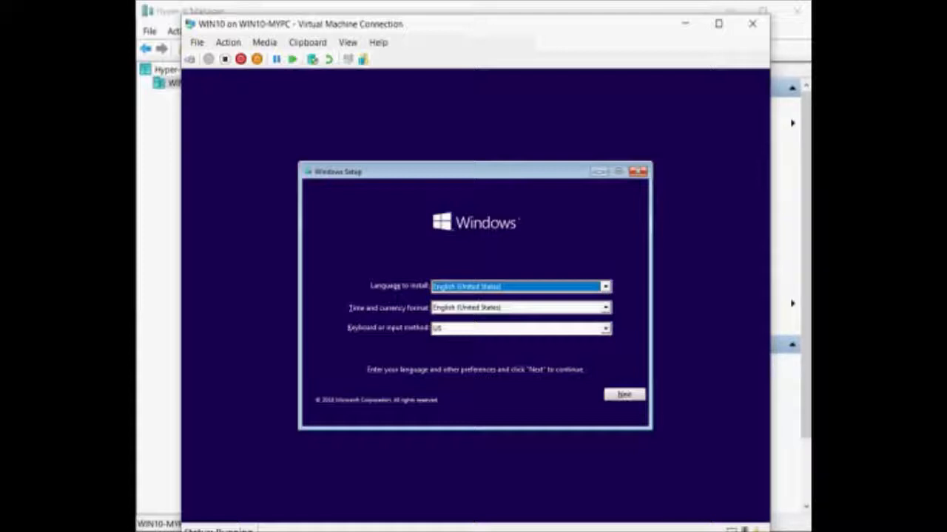
left_click(638, 172)
left_click(553, 345)
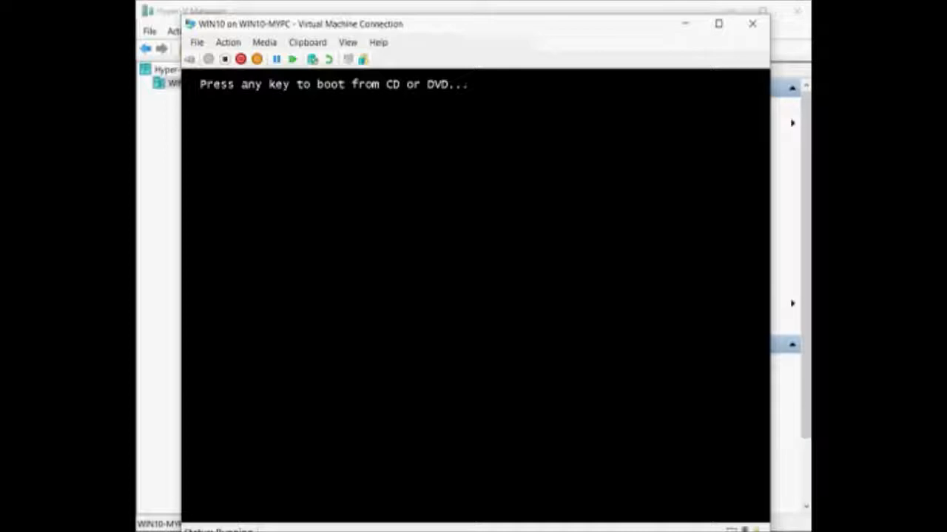
key("Return")
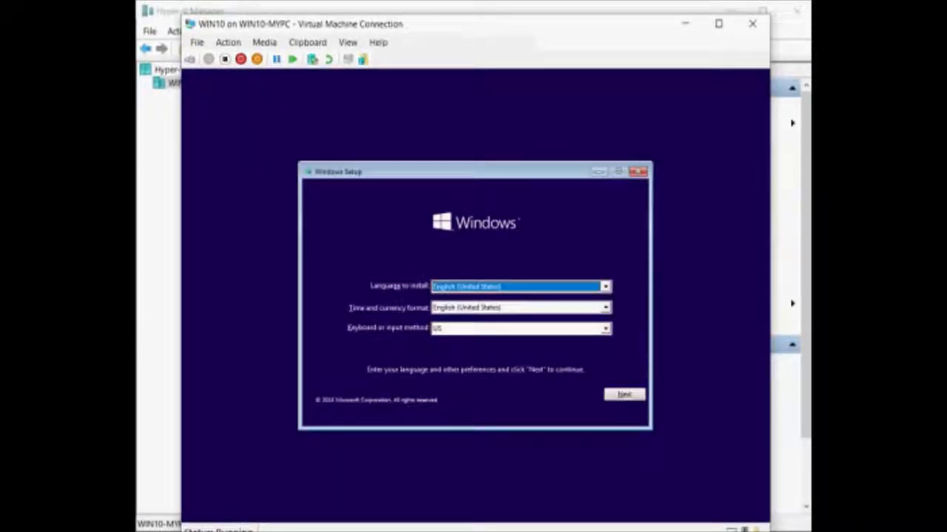
Choose English (United Kingdom) as the time and currency format and continue.
left_click(606, 308)
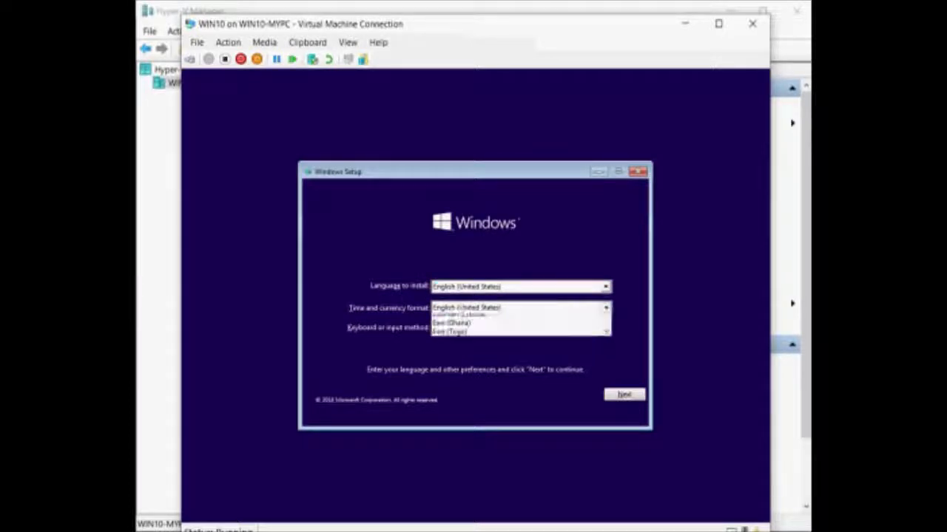
left_click(606, 308)
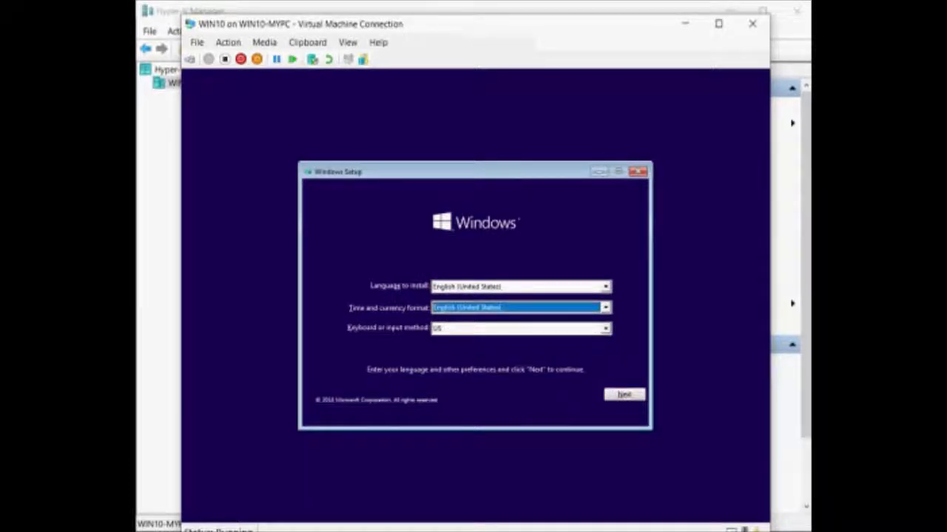
left_click(606, 308)
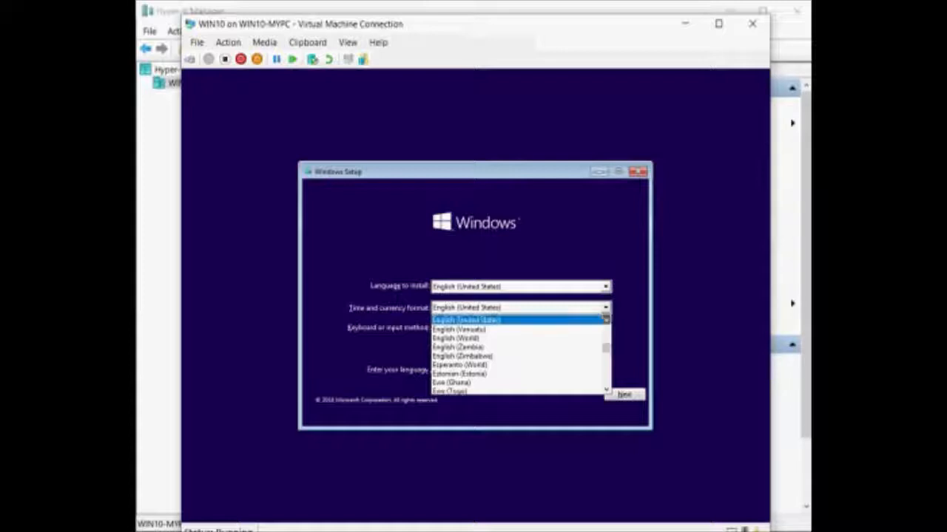
left_click(607, 319)
left_click(607, 319)
left_click(473, 328)
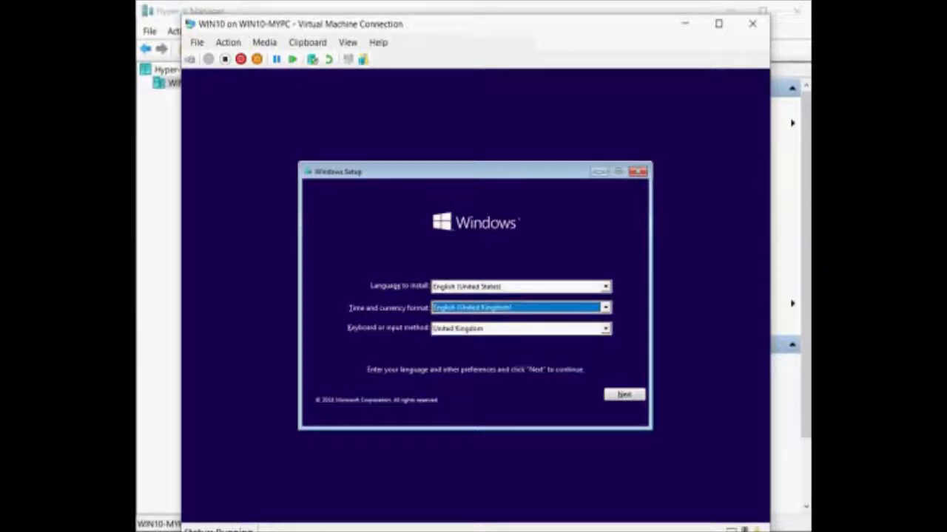
key("Return")
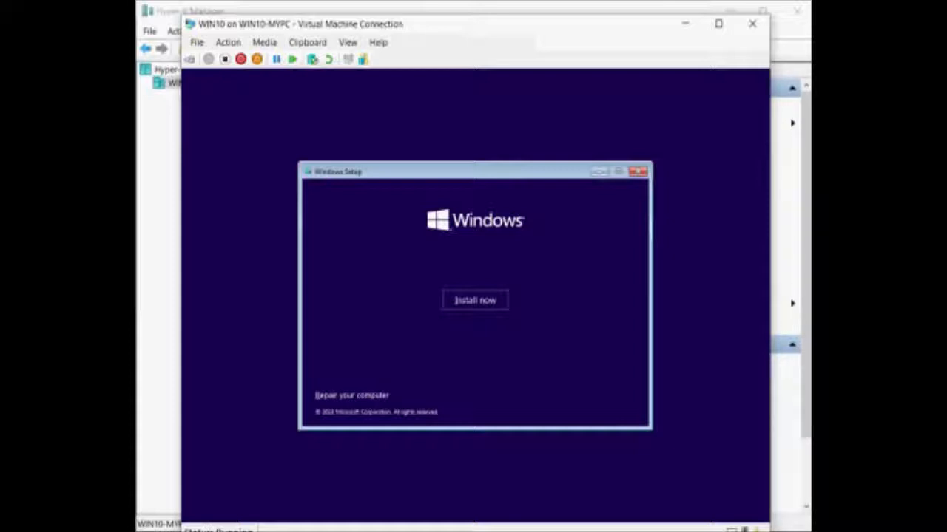
Start the installation and select Windows 10 Enterprise as the edition.
key("Return")
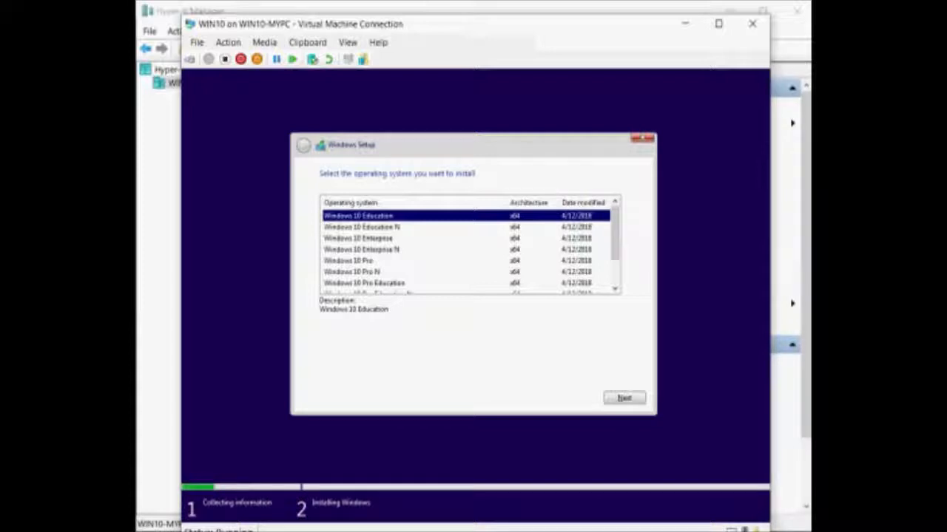
left_click(358, 238)
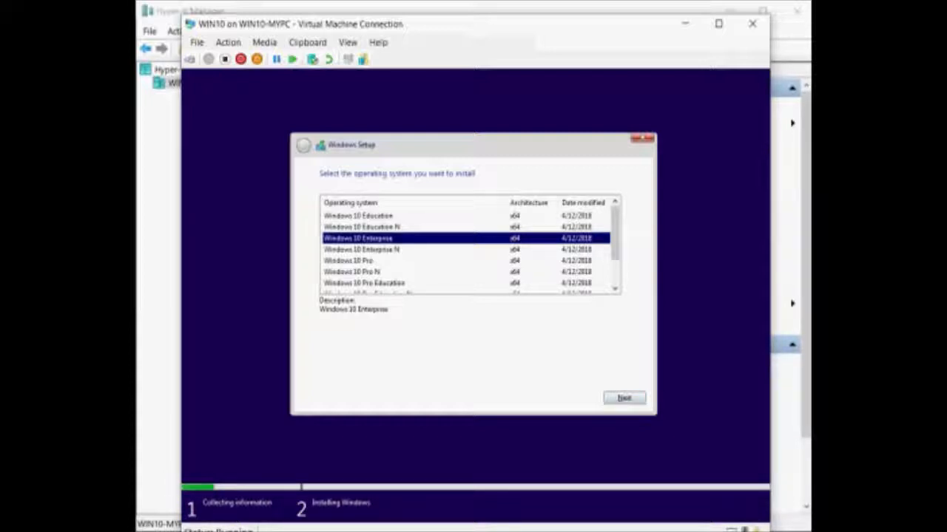
scroll(614, 237, "down", 1)
scroll(614, 237, "up", 1)
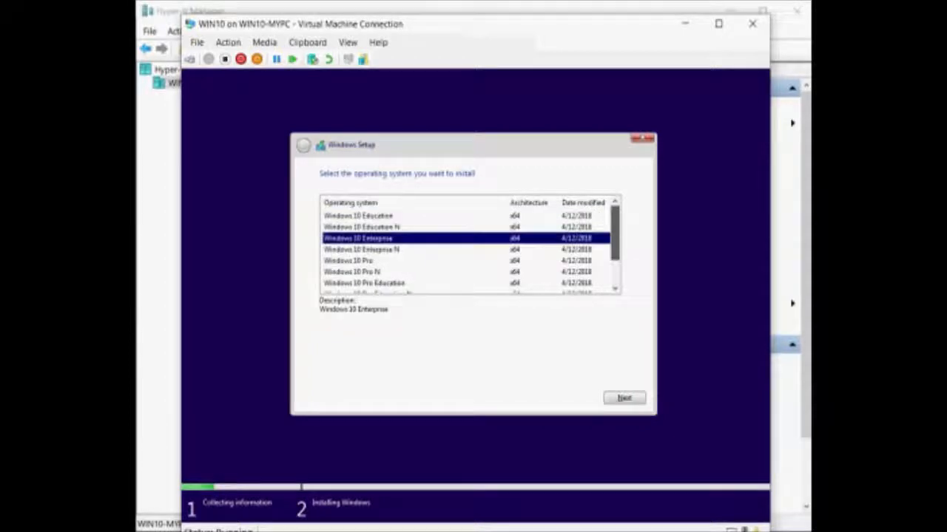
left_click(624, 398)
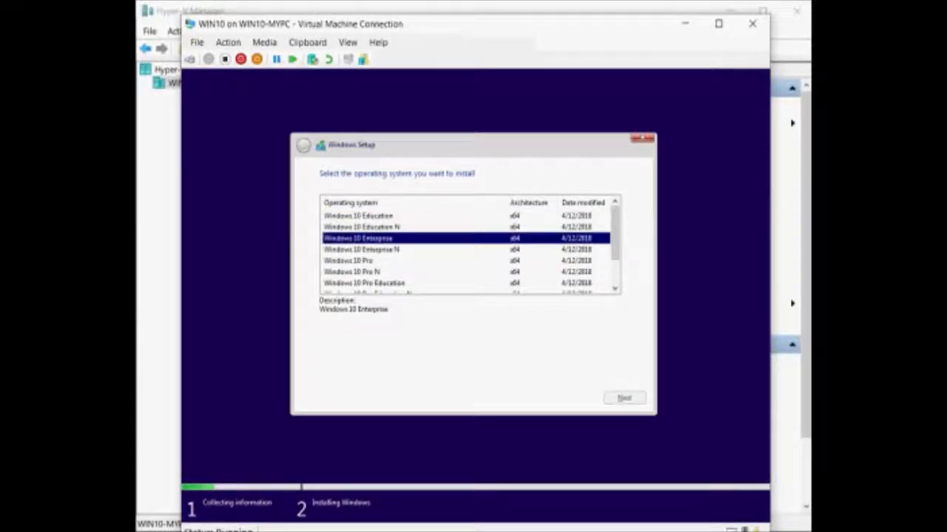
Accept the license terms, choose a Custom install, and back out of creating a new partition.
left_click(323, 371)
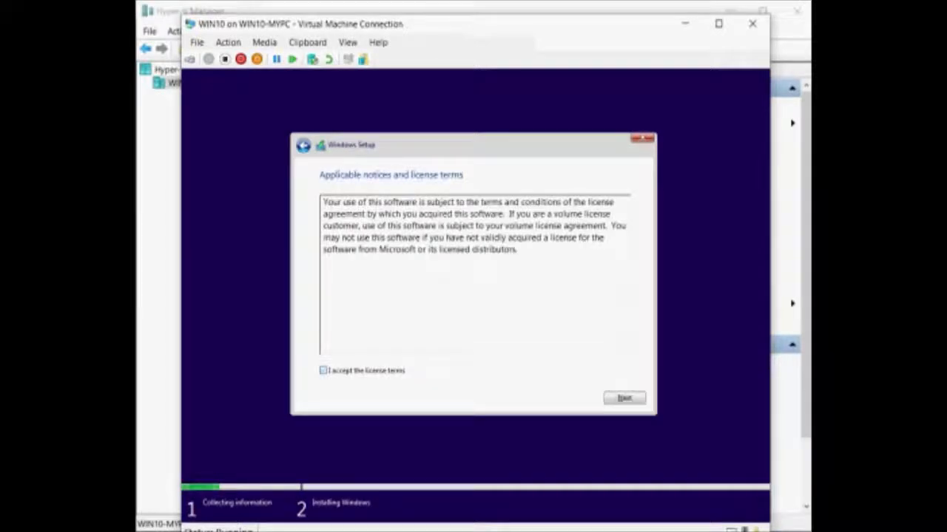
left_click(624, 398)
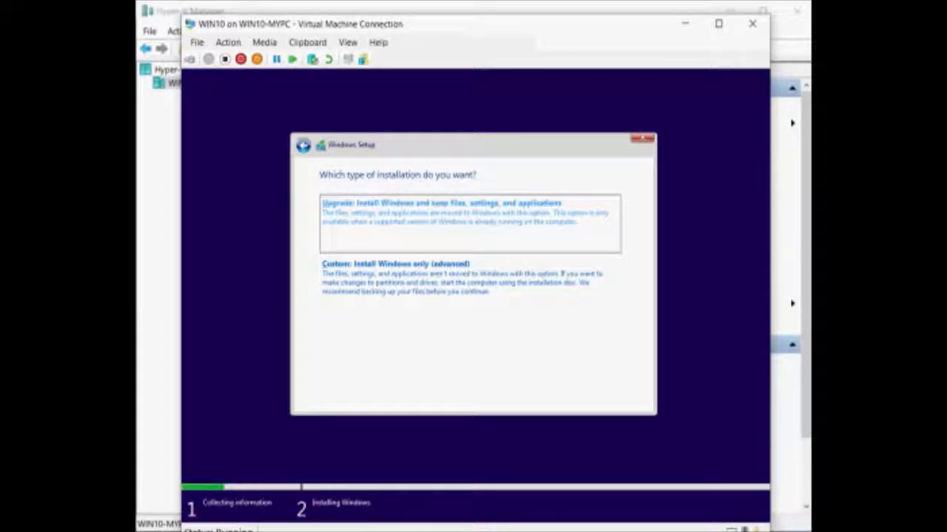
left_click(395, 274)
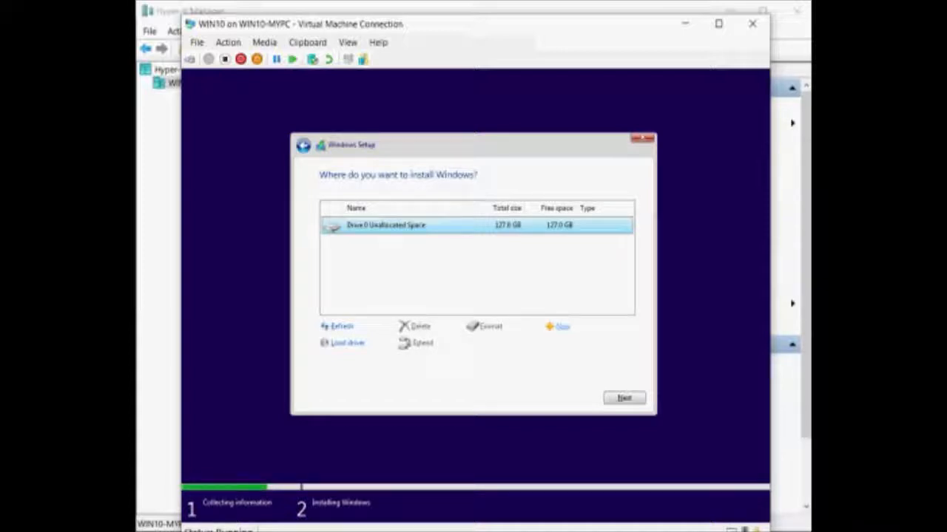
left_click(558, 326)
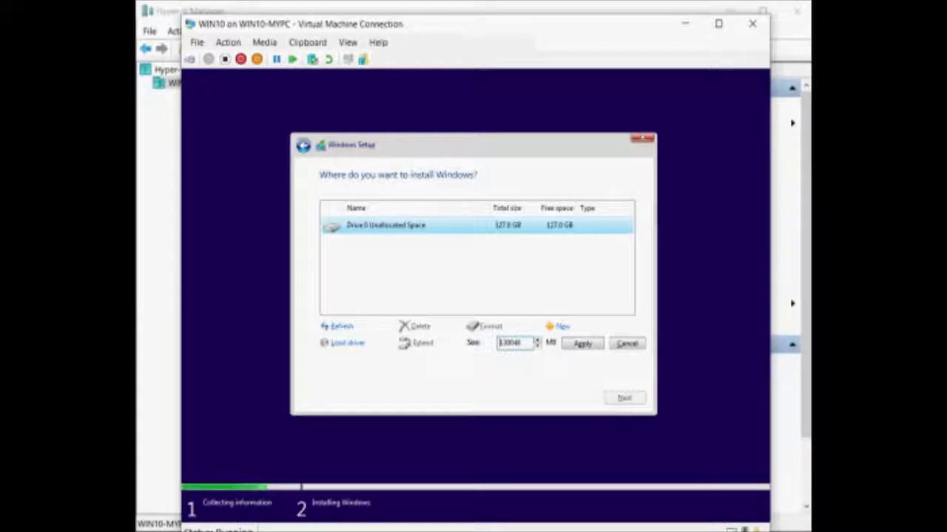
left_click(627, 343)
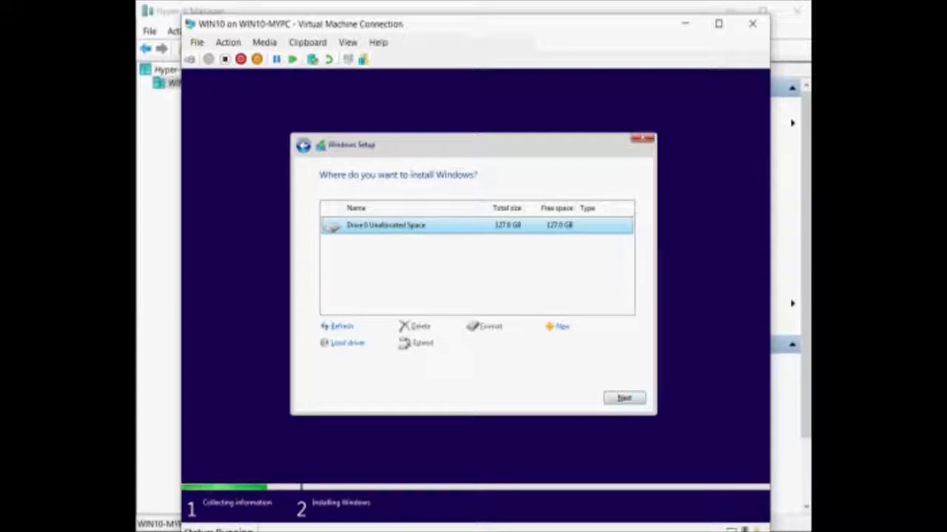
Install Windows onto Drive 0's 127.0 GB unallocated space.
left_click(624, 398)
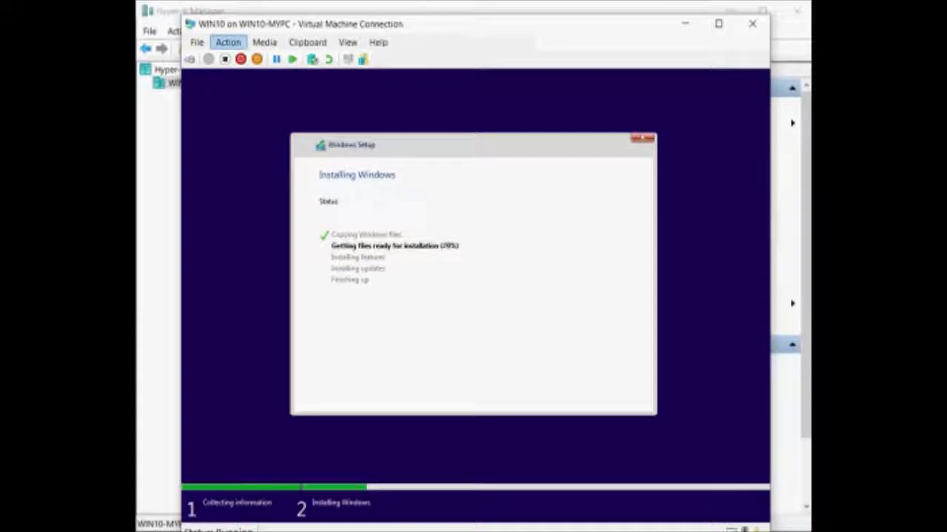
left_click(228, 42)
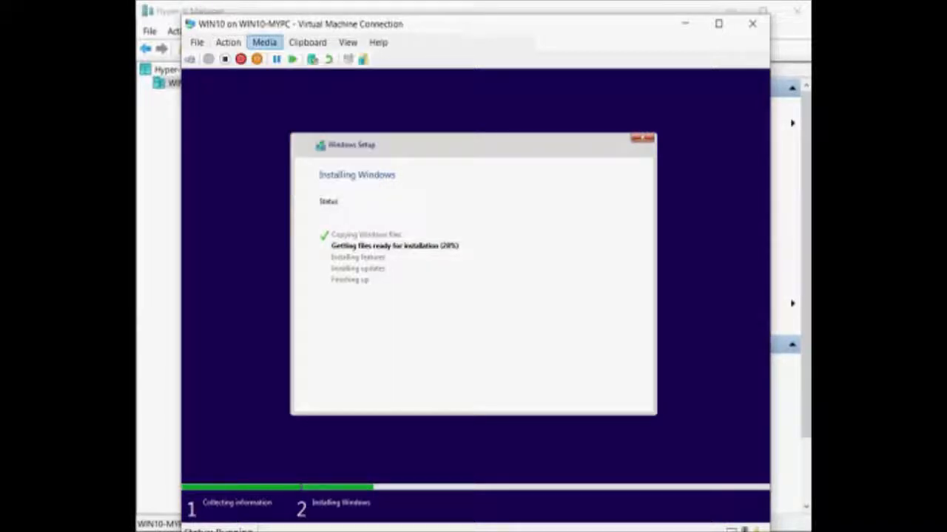
mouse_move(264, 43)
mouse_move(290, 57)
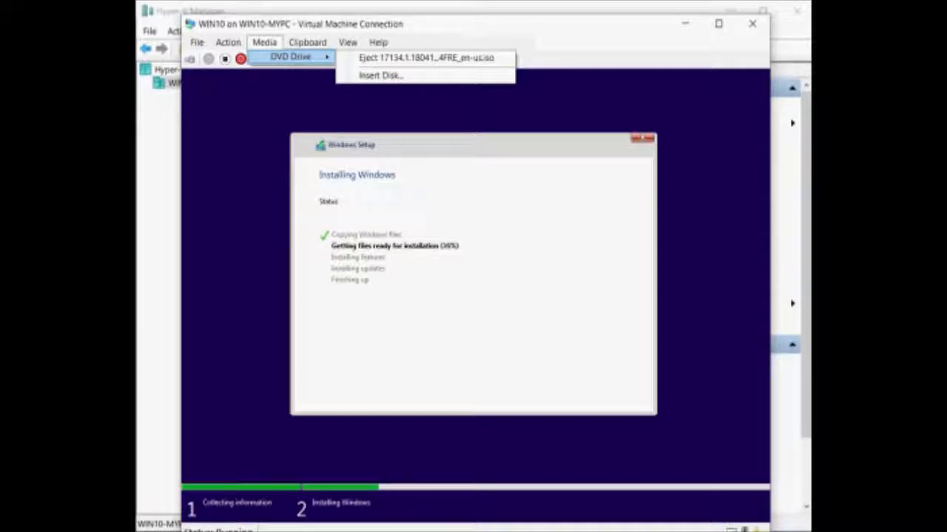
mouse_move(308, 42)
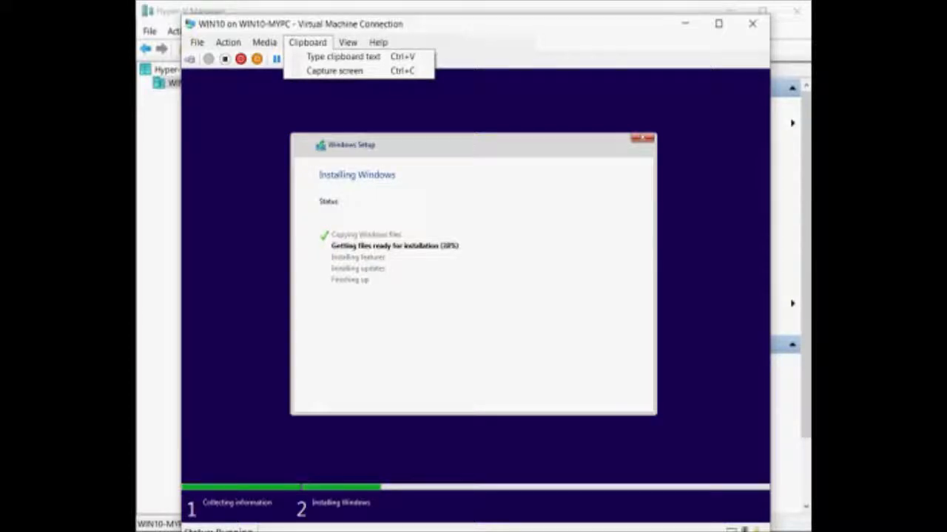
mouse_move(347, 42)
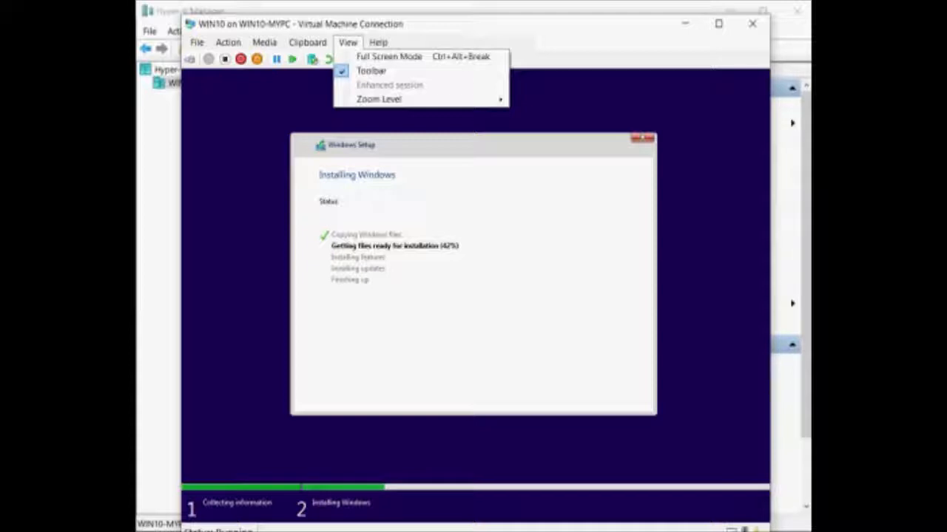
mouse_move(379, 99)
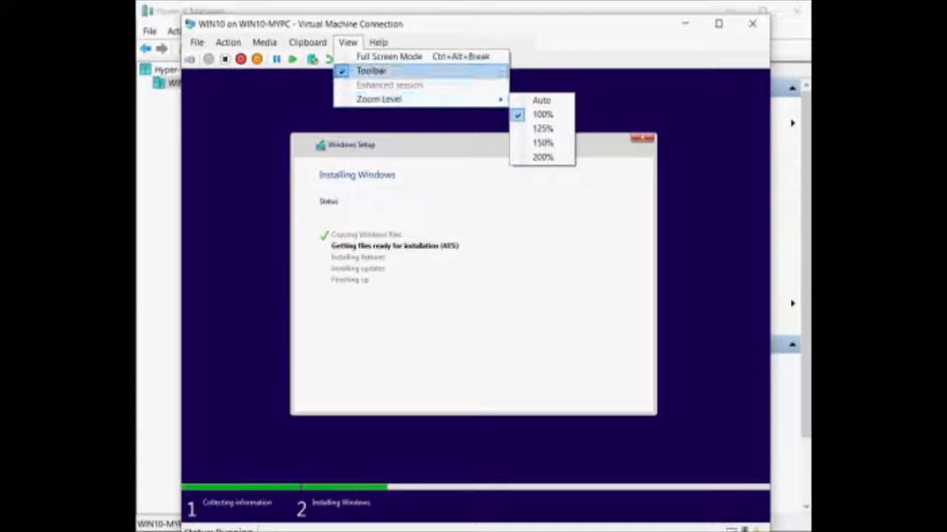
key("Escape")
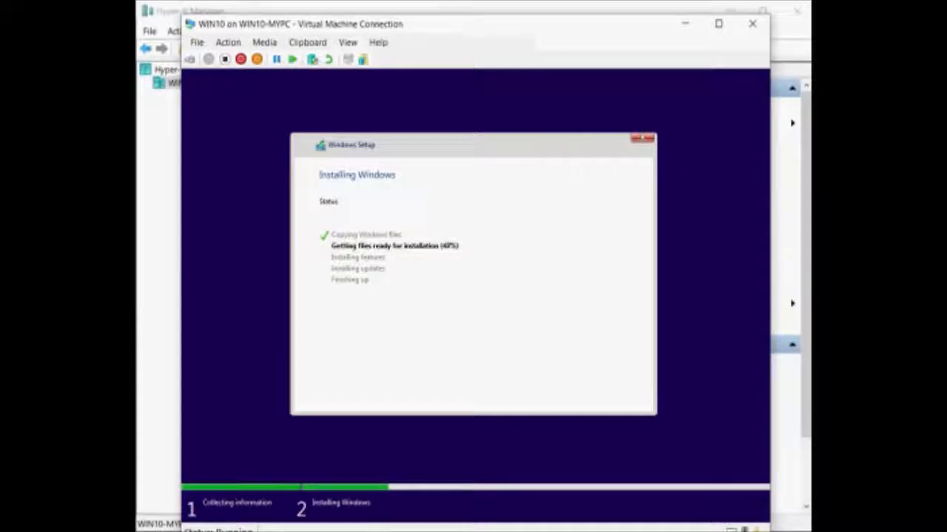
mouse_move(459, 24)
left_mouse_down()
mouse_move(457, 122)
mouse_move(469, 22)
left_mouse_up()
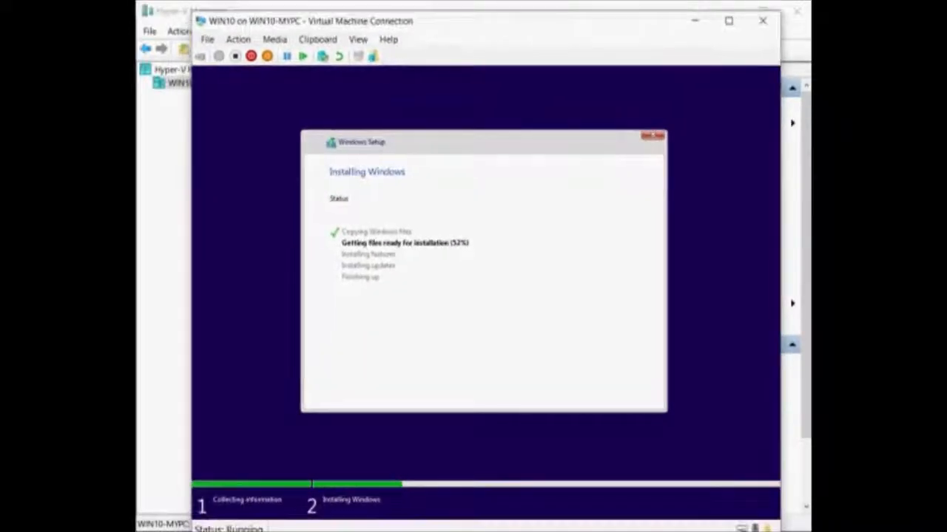
Minimize the WIN10 connection window so Hyper-V Manager shows WIN10 running.
left_click(695, 21)
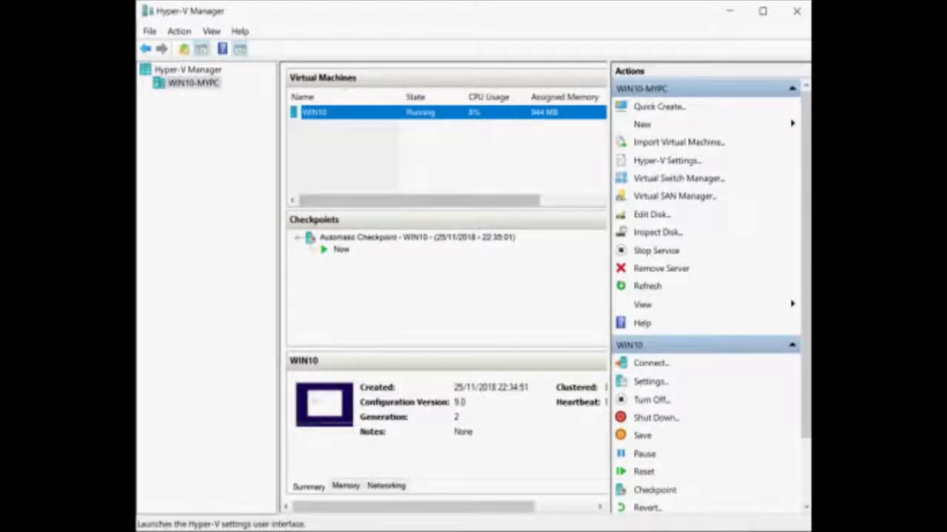
Review the host settings pages: virtual machine folder, NUMA spanning, storage migrations, session policy and keyboard.
left_click(666, 161)
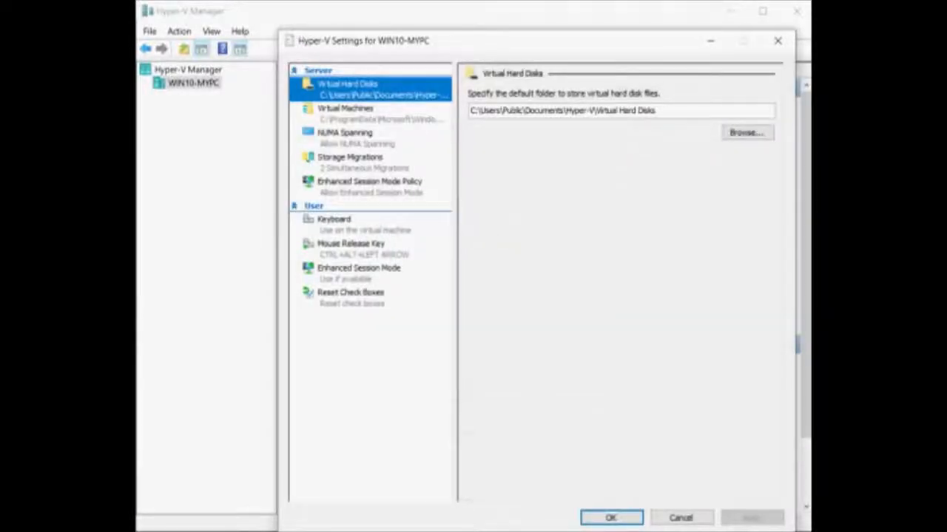
left_click(345, 108)
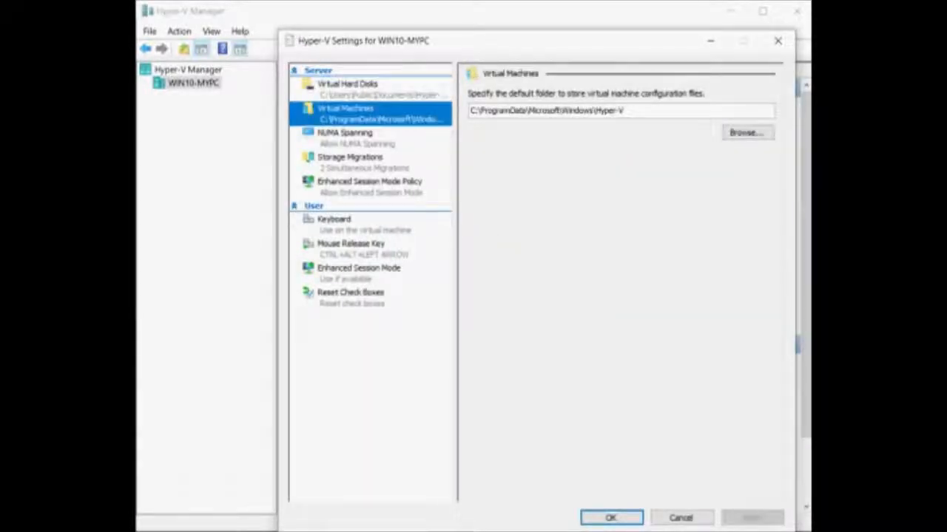
left_click(345, 134)
left_click(350, 158)
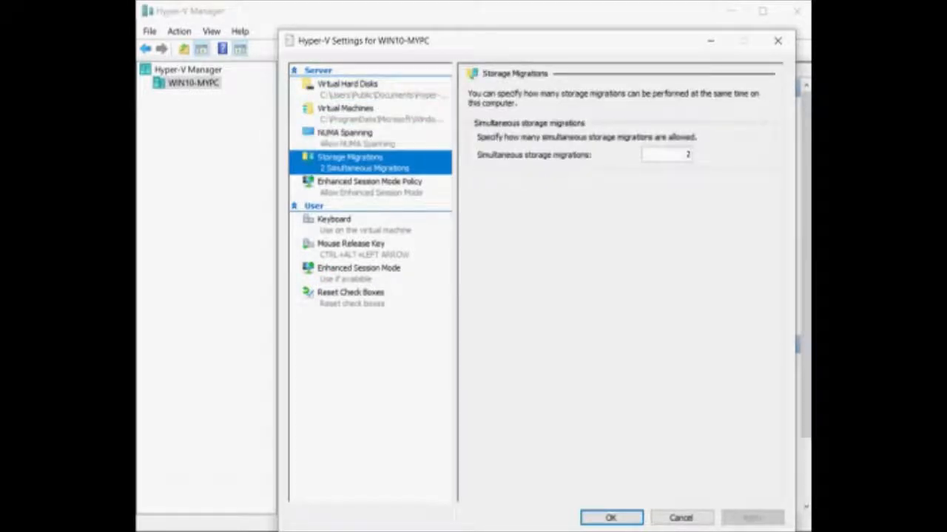
left_click(369, 181)
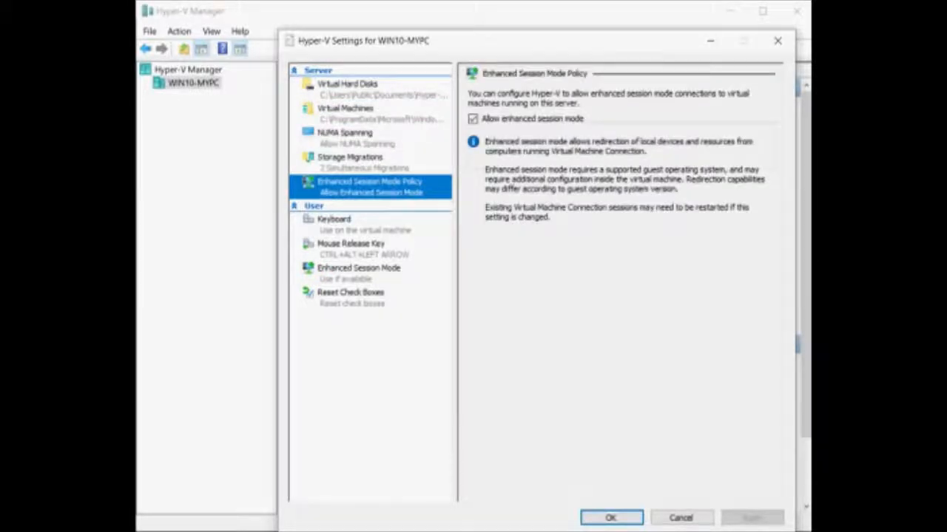
left_click(334, 220)
Check the mouse release key, reset check boxes and session pages, cancel, and open Virtual Switch Manager.
left_click(351, 244)
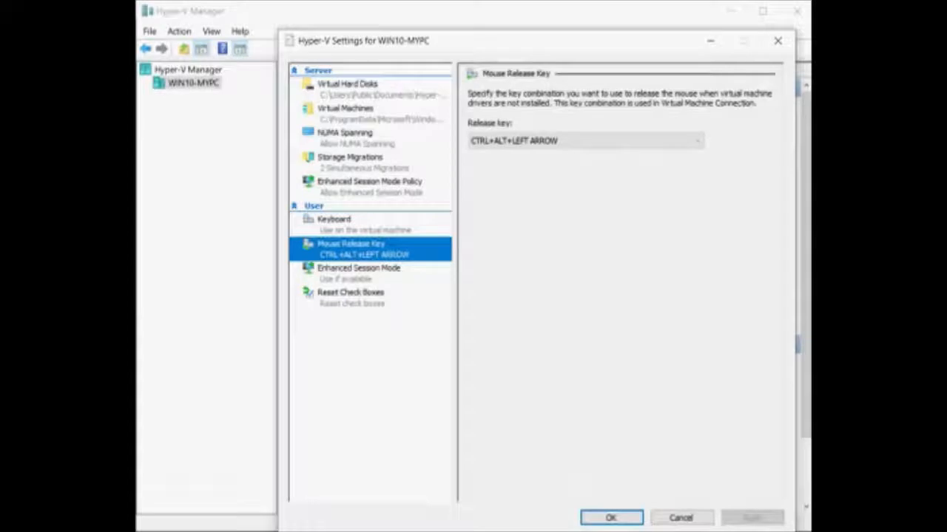
left_click(351, 293)
left_click(359, 268)
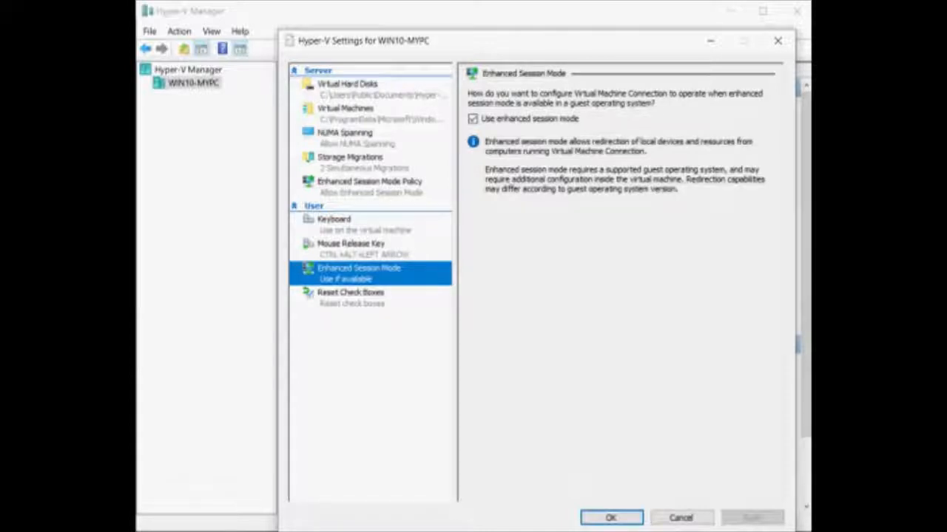
left_click(680, 518)
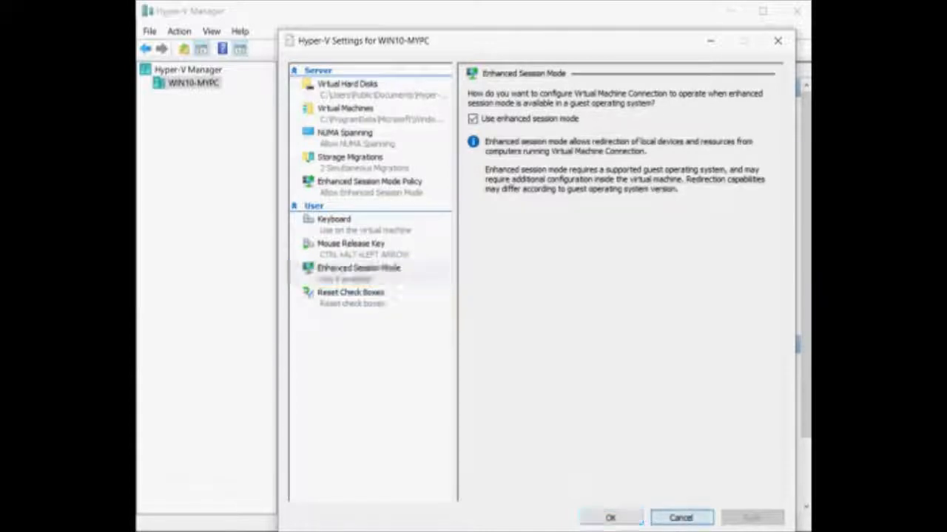
left_click(678, 178)
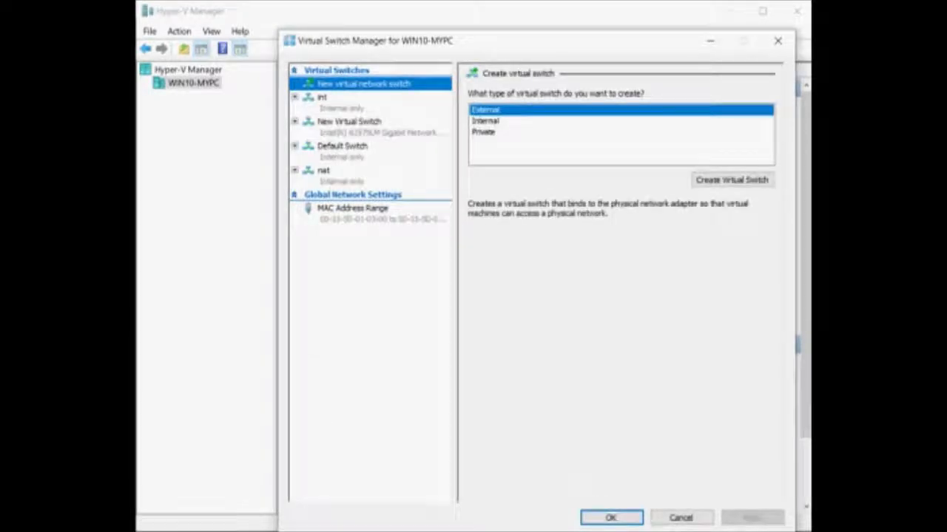
Inspect the existing int, external, Default Switch and nat virtual switches.
left_click(732, 180)
left_click(322, 98)
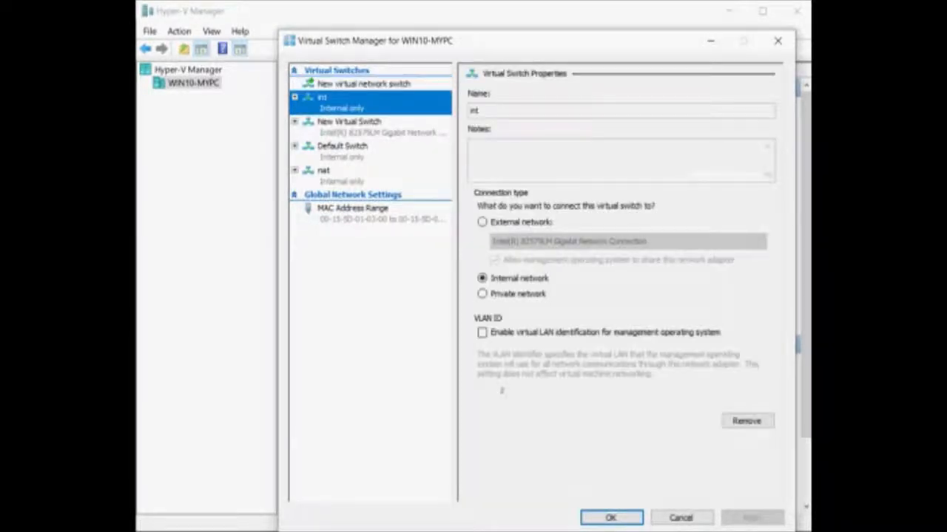
left_click(349, 122)
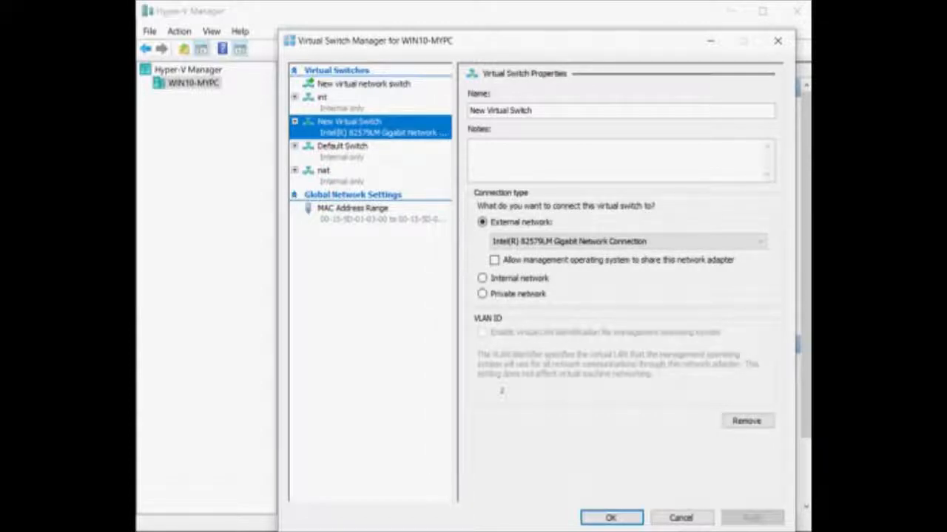
left_click(343, 147)
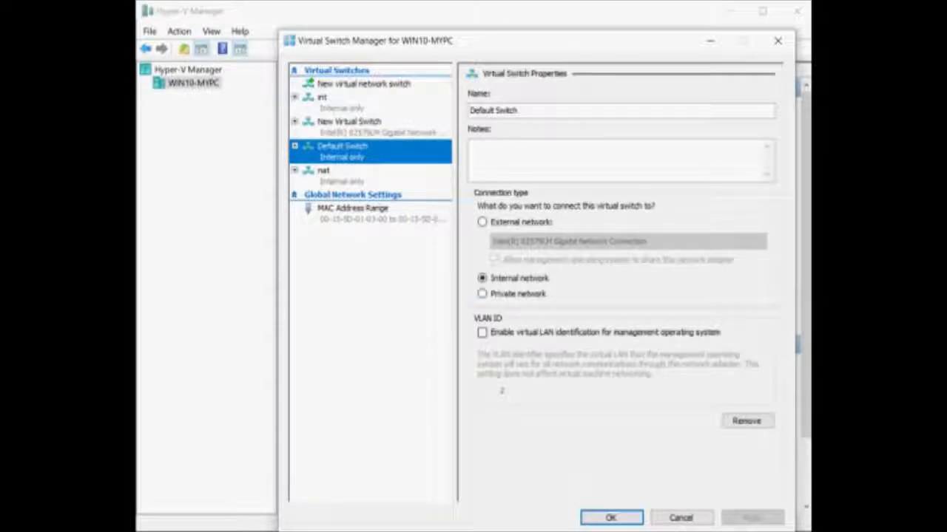
left_click(324, 171)
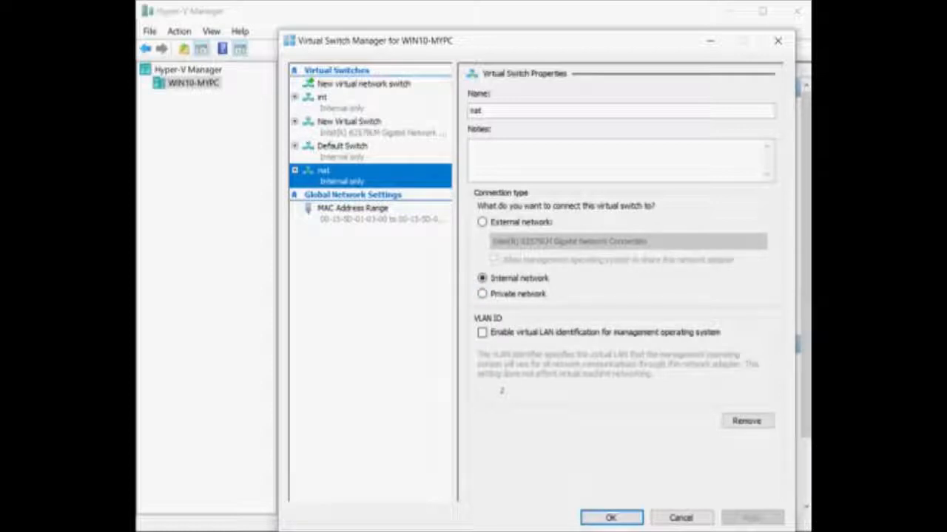
Create a new External virtual switch bound to the Intel 82579LM Gigabit adapter.
left_click(363, 85)
left_click(486, 121)
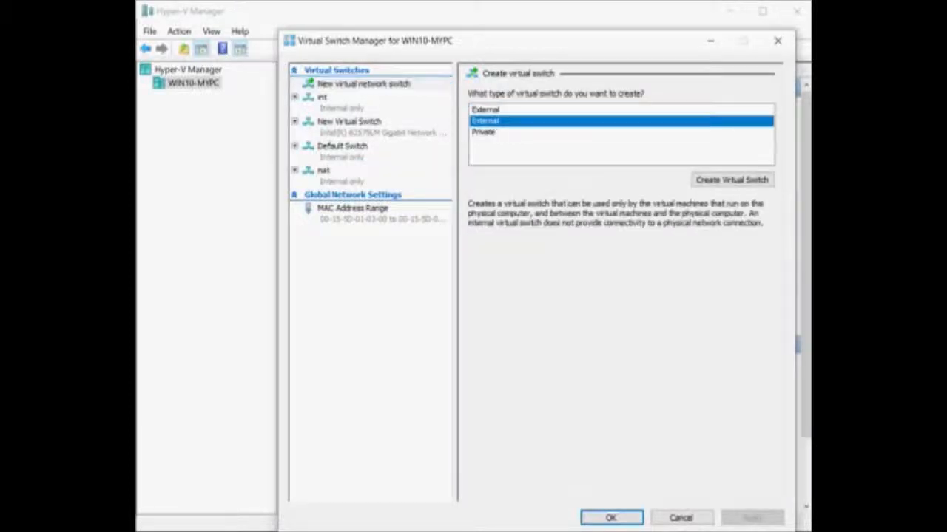
left_click(483, 132)
left_click(485, 109)
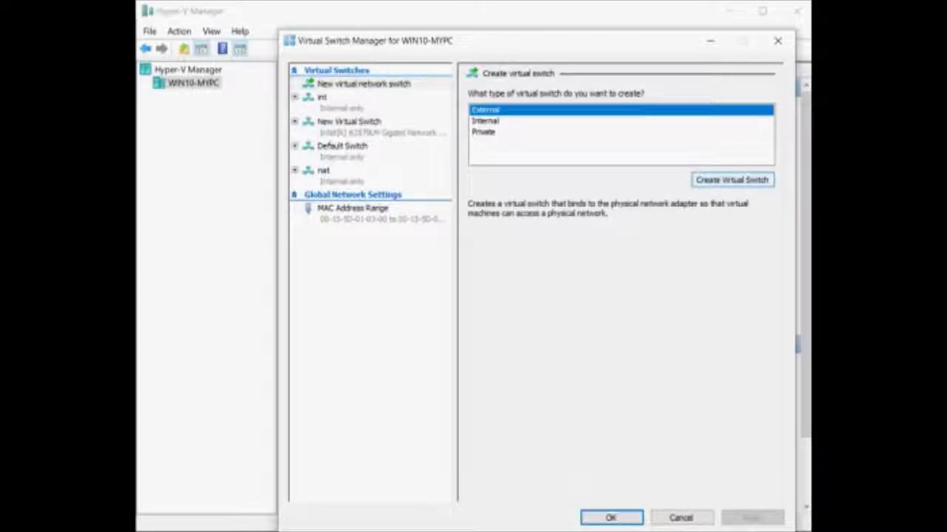
left_click(731, 180)
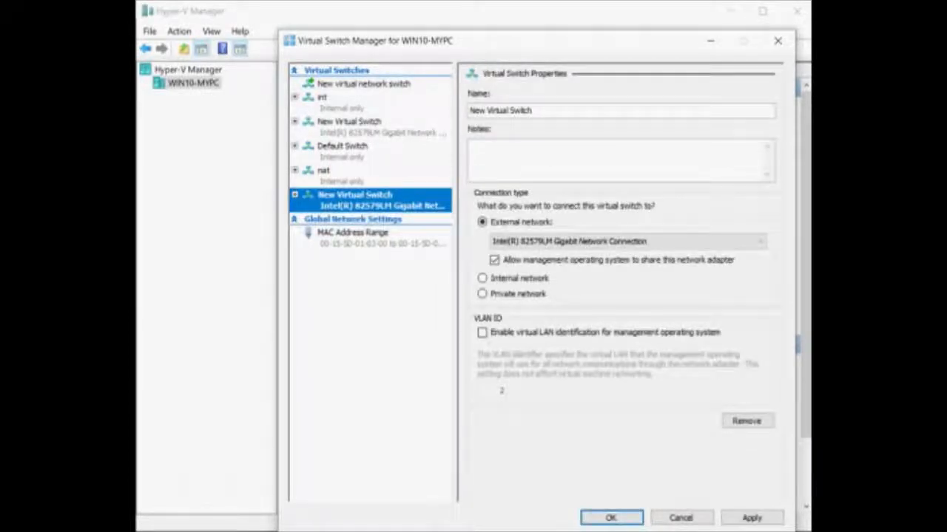
left_click(629, 242)
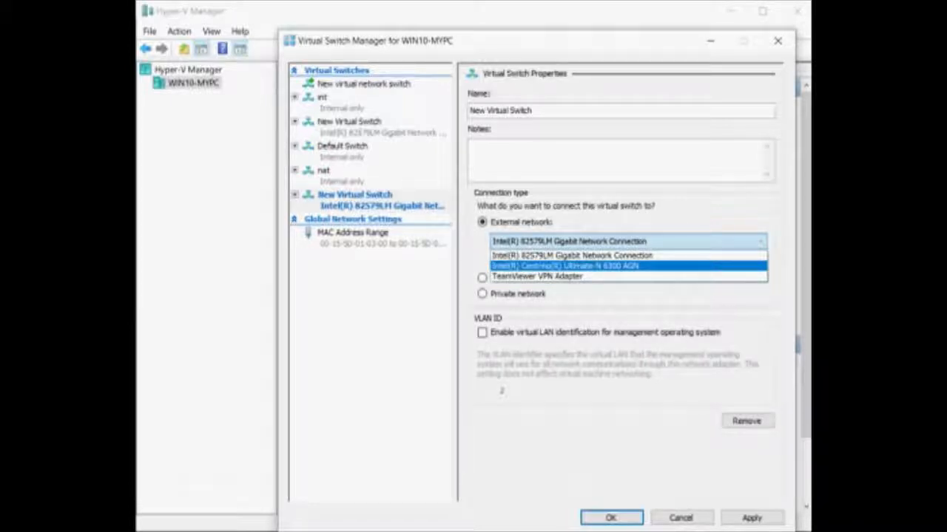
key("Escape")
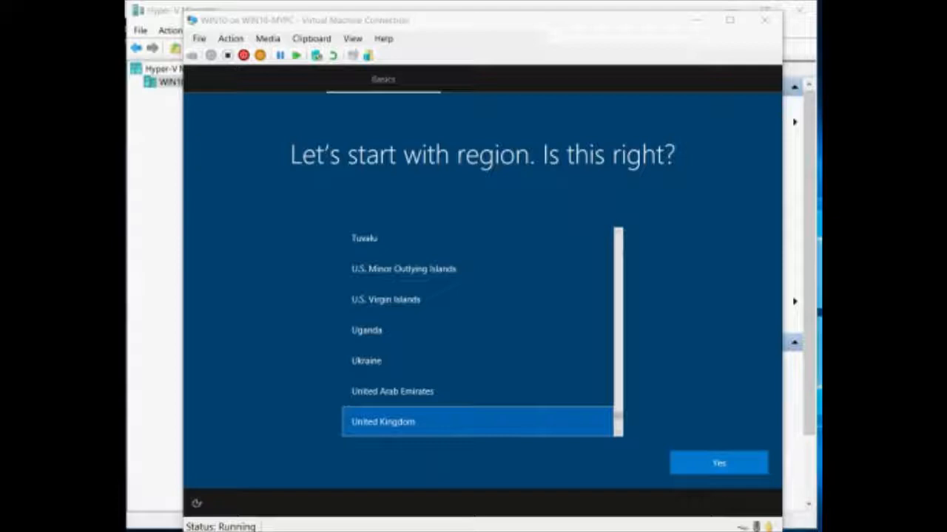
Confirm United Kingdom as region and keyboard layout, and skip adding a second layout.
left_click(719, 463)
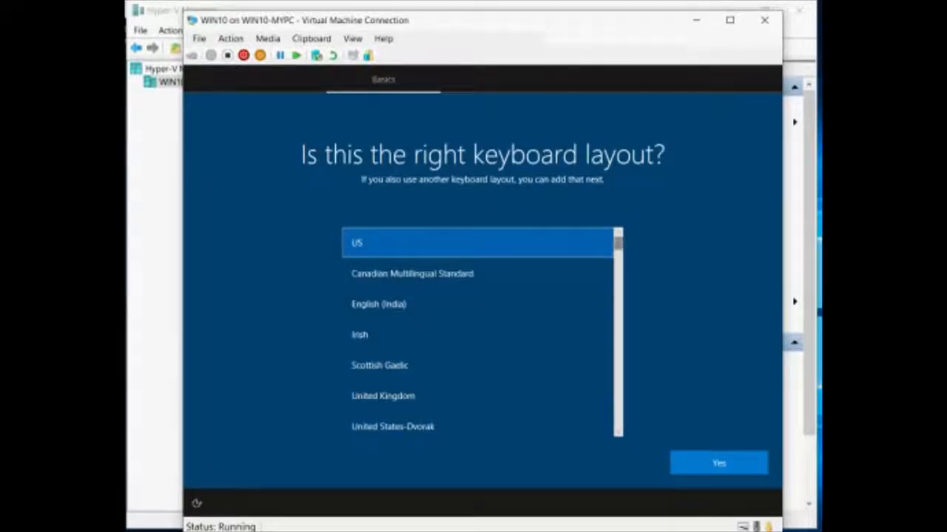
left_click(383, 396)
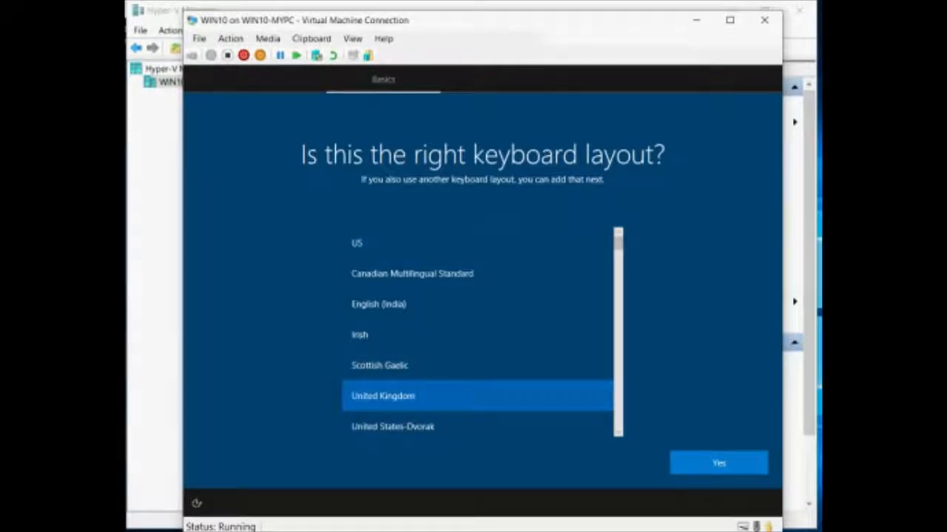
left_click(719, 463)
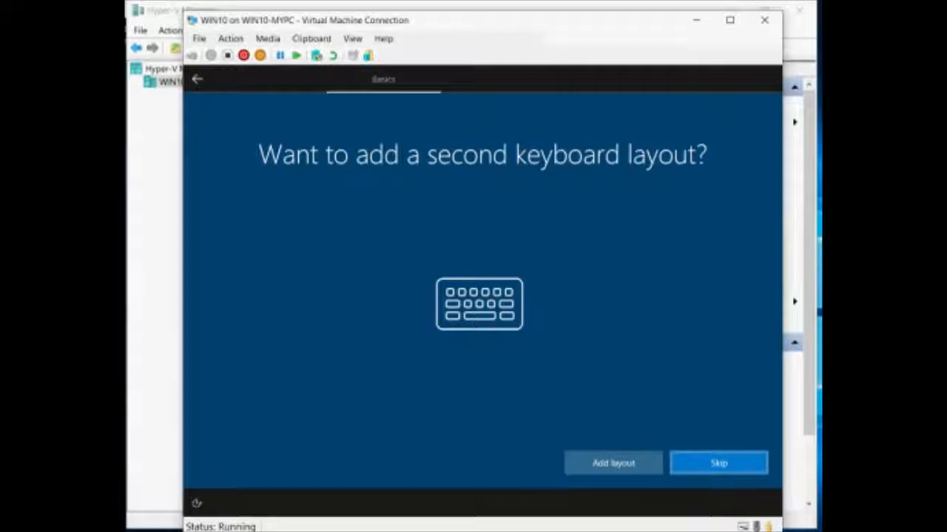
key("Return")
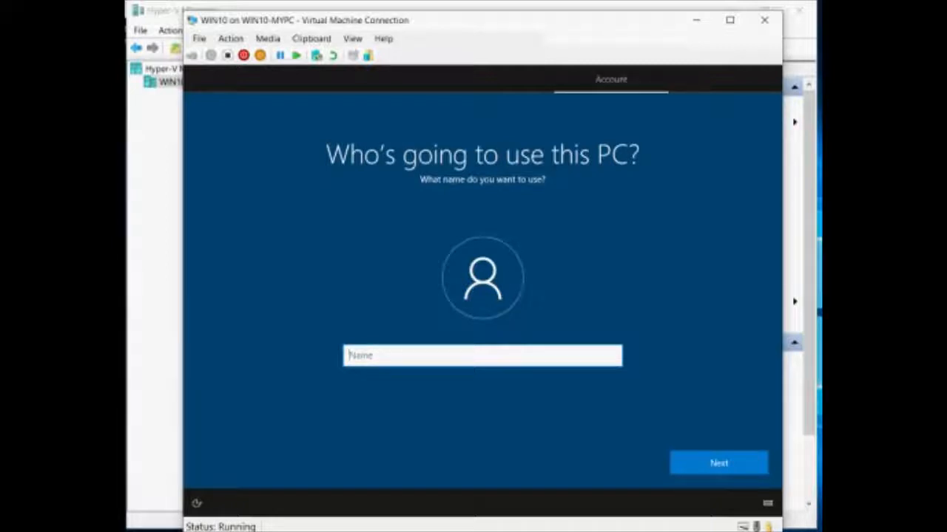
Name the local account DevVM, then enter and confirm the account password.
type("DevVM")
key("Return")
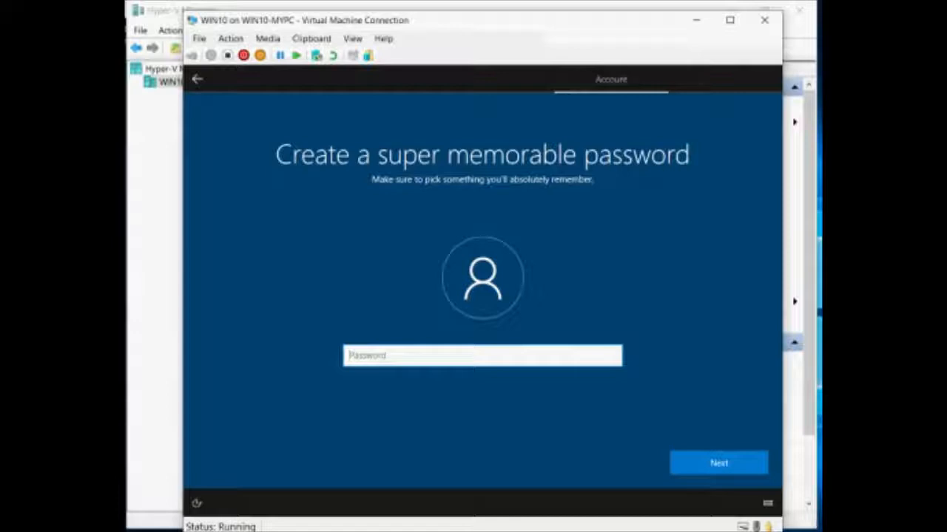
type("password123")
key("Return")
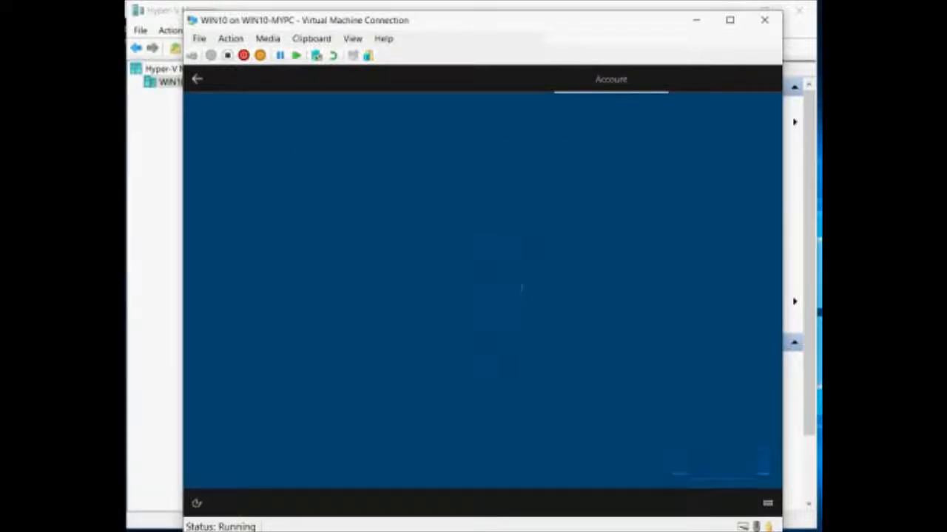
type("password123")
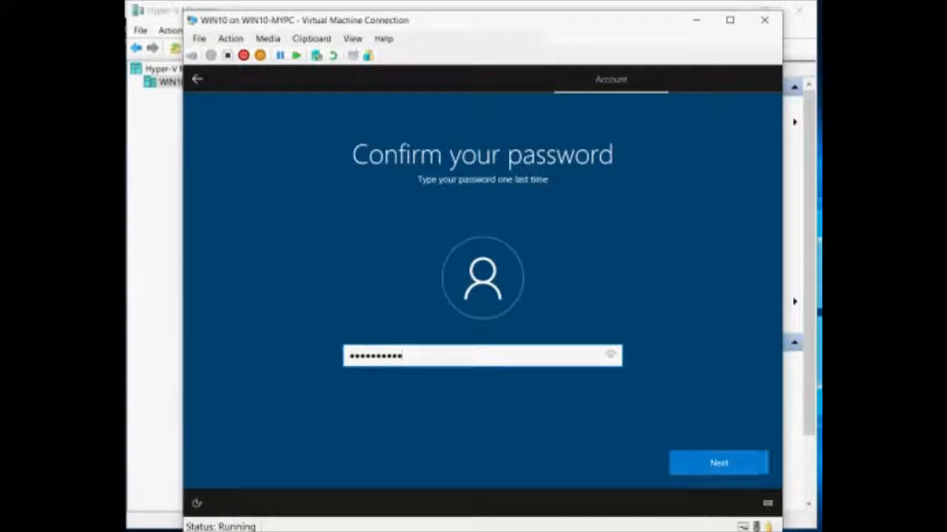
key("Return")
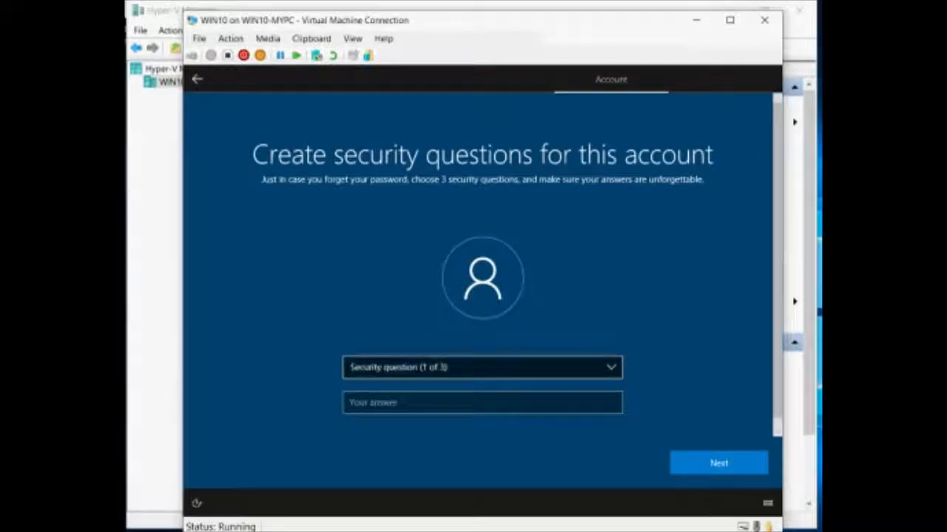
Choose the first pet's name security question and enter its answer.
left_click(482, 367)
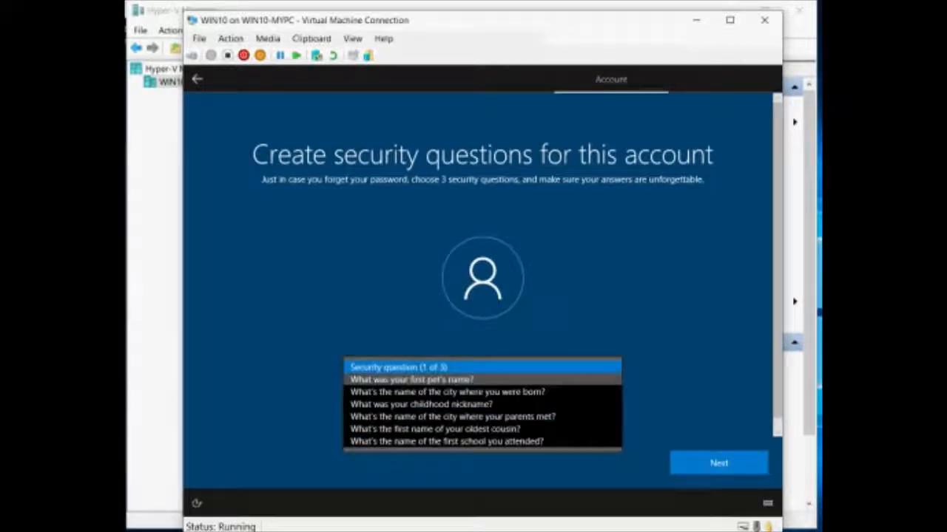
left_click(482, 381)
left_click(482, 403)
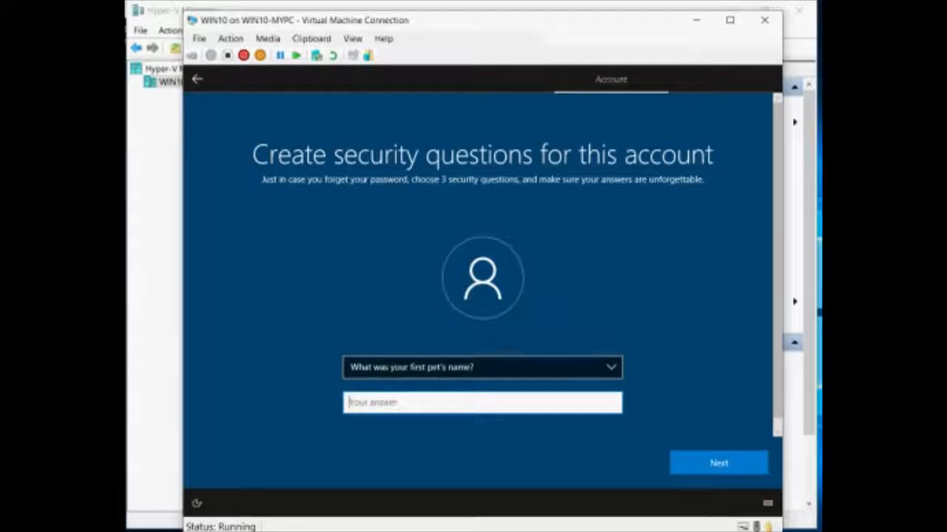
type("test")
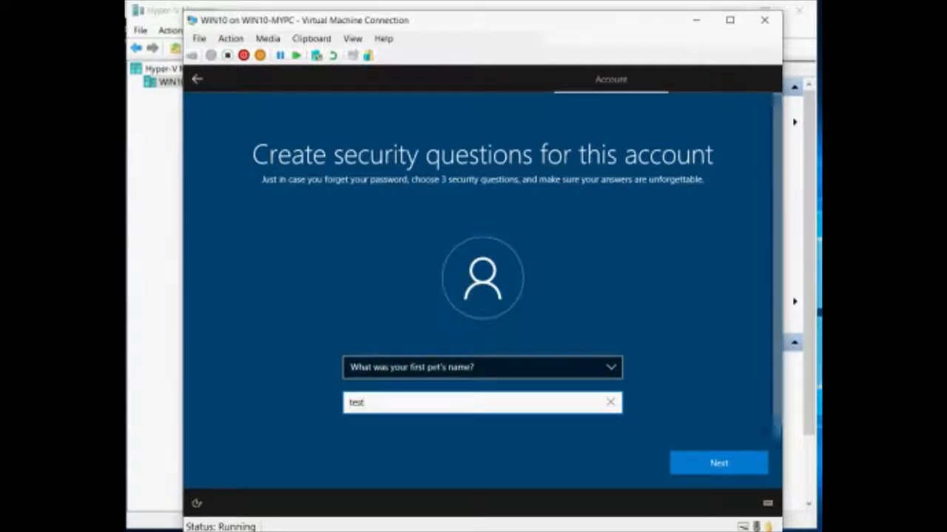
key("Return")
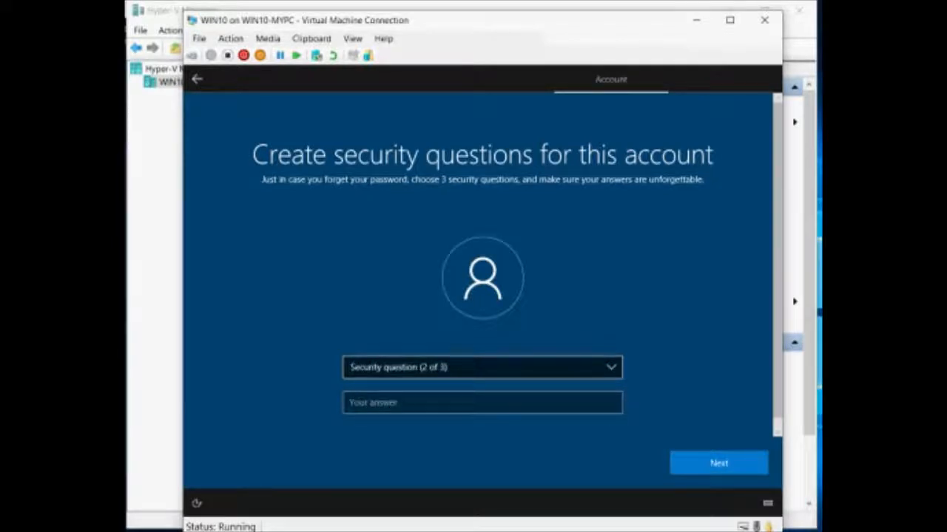
Set the birth-city and parents-met-city security questions and enter their answers.
left_click(482, 367)
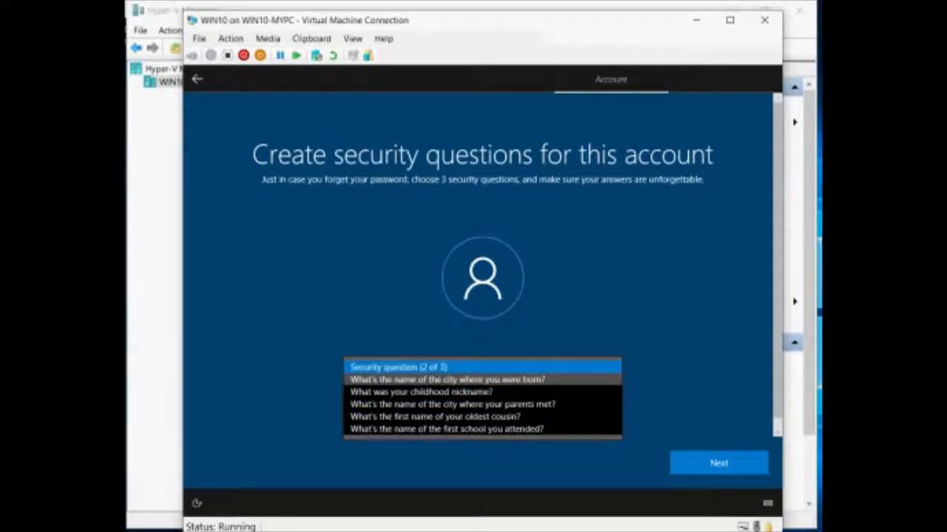
left_click(448, 379)
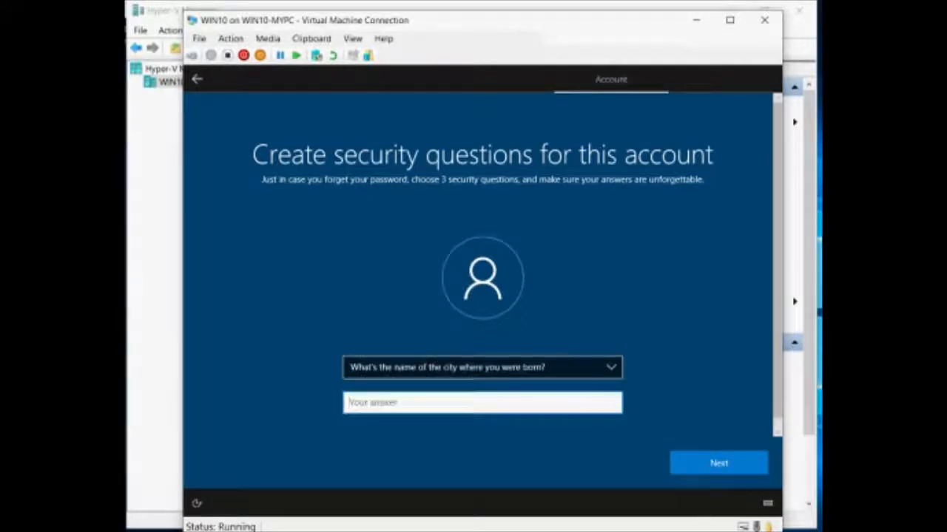
type("test12")
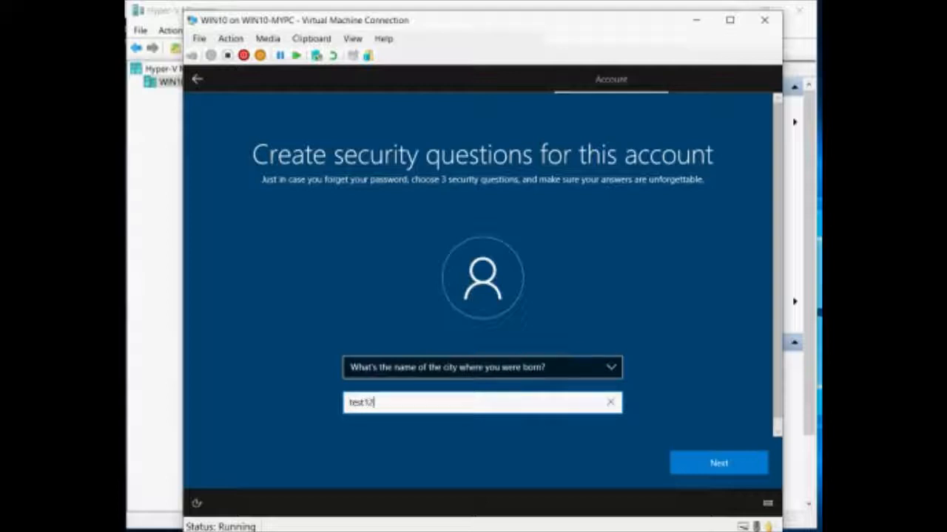
type("3")
key("Return")
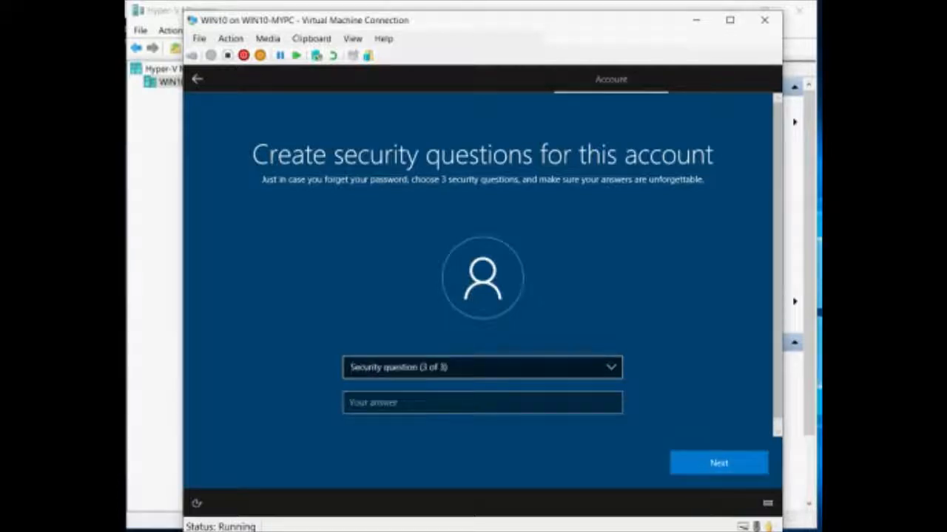
left_click(473, 367)
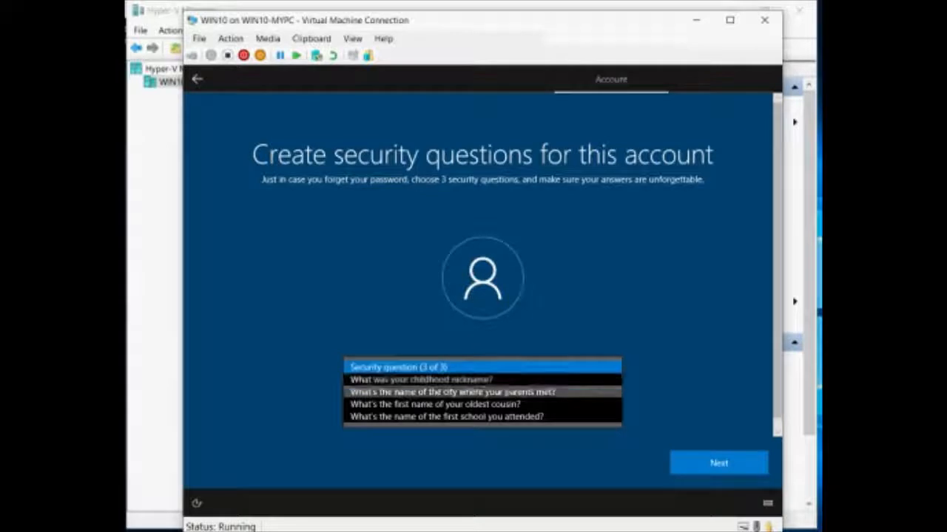
key("Return")
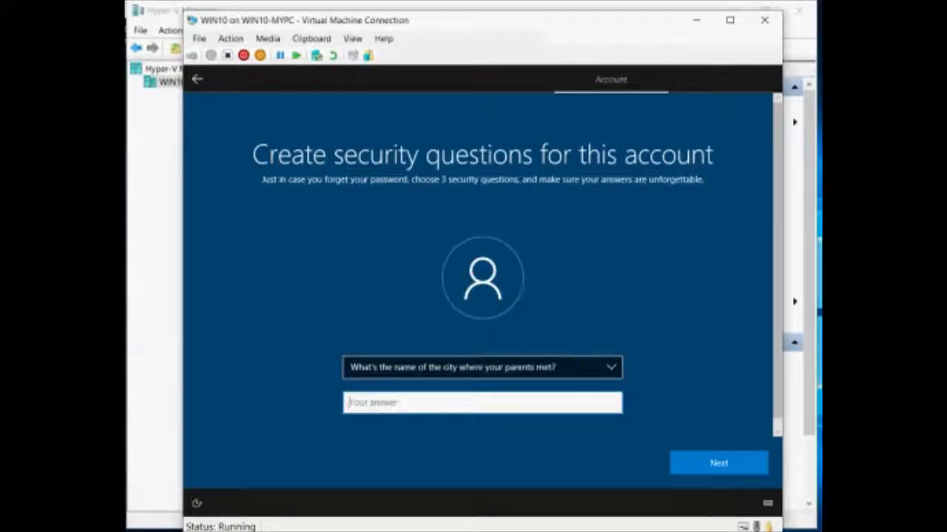
type("test1")
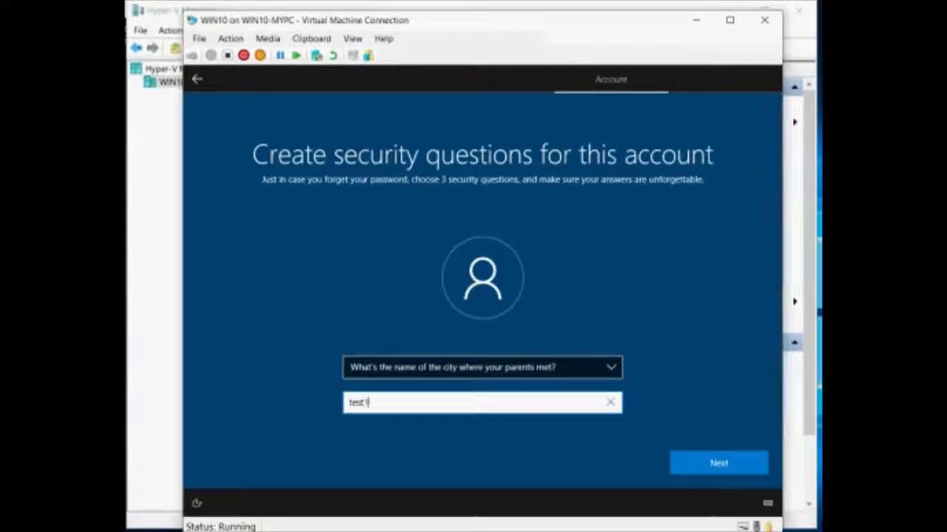
type("212")
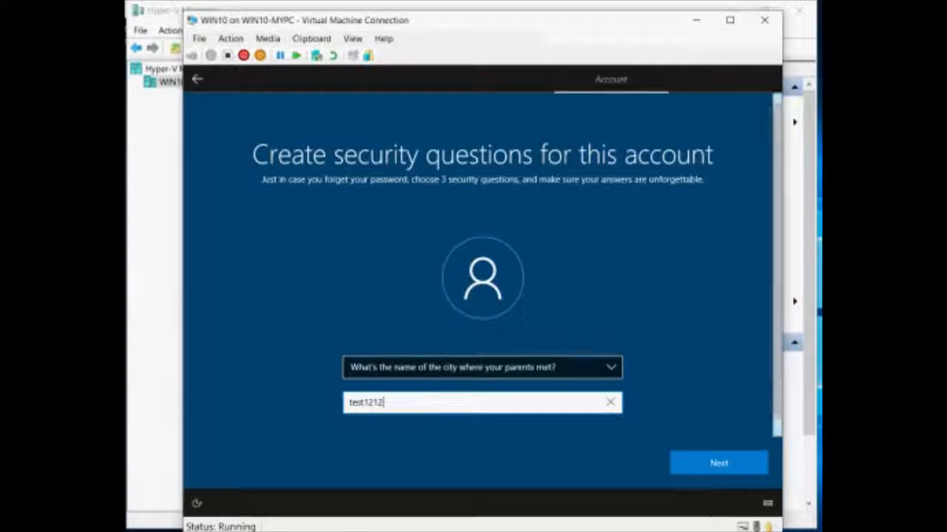
key("Return")
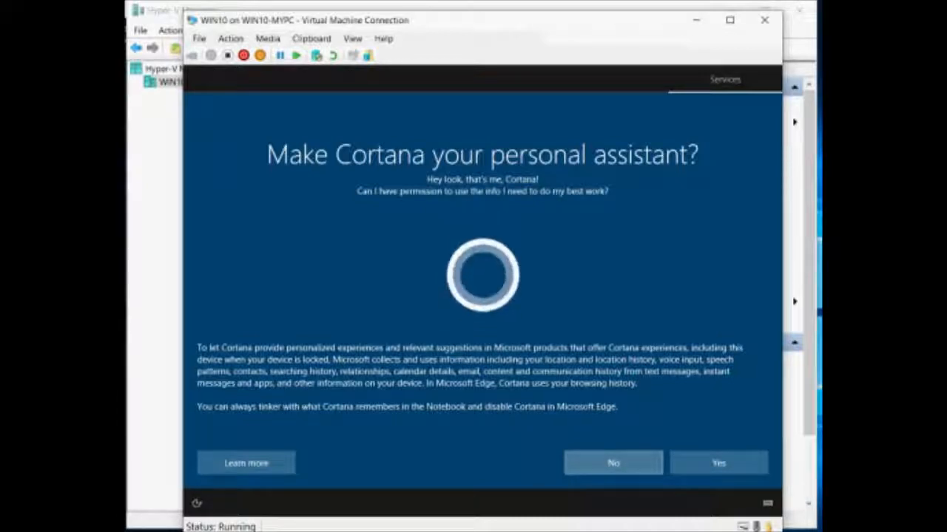
Decline Cortana and turn off speech recognition, location and Find my device.
left_click(613, 463)
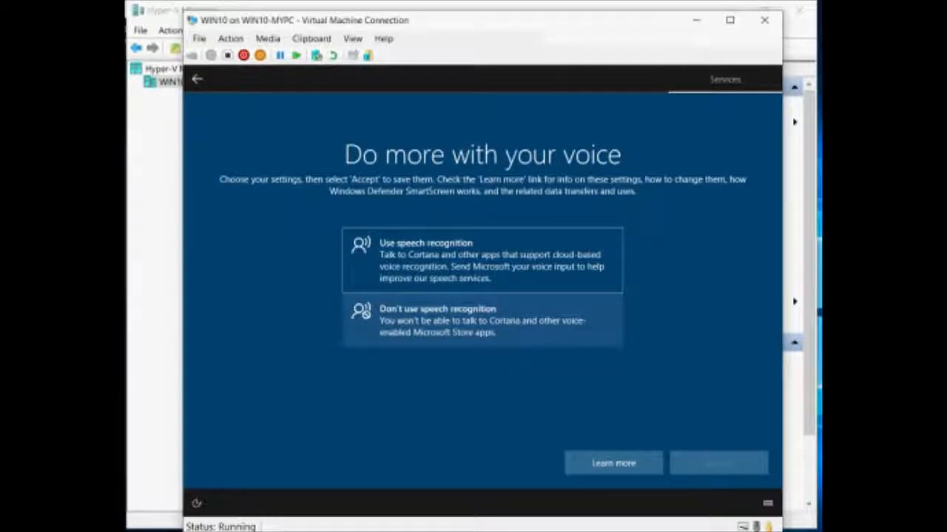
left_click(483, 321)
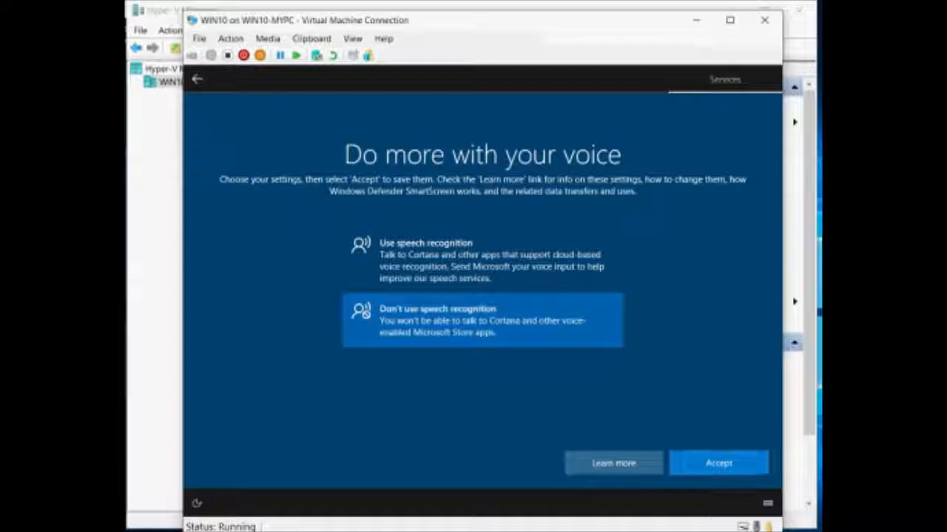
left_click(718, 463)
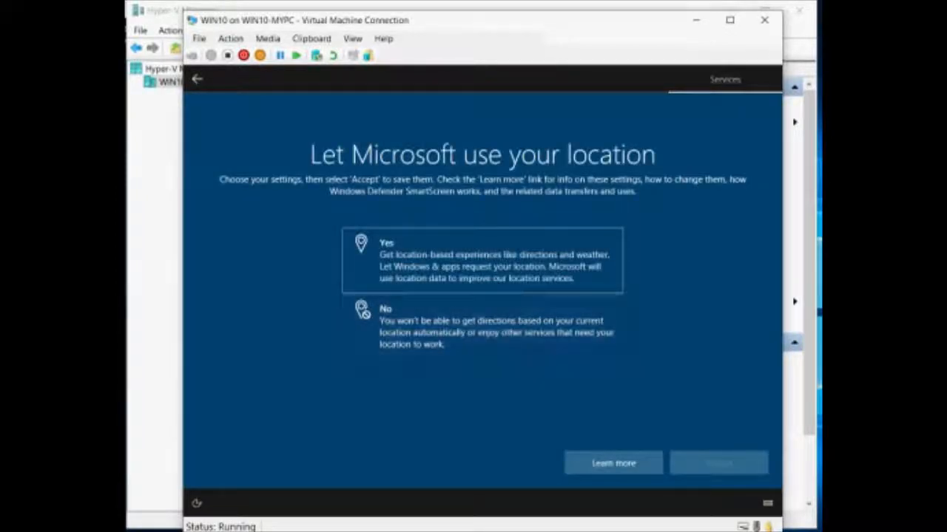
left_click(482, 326)
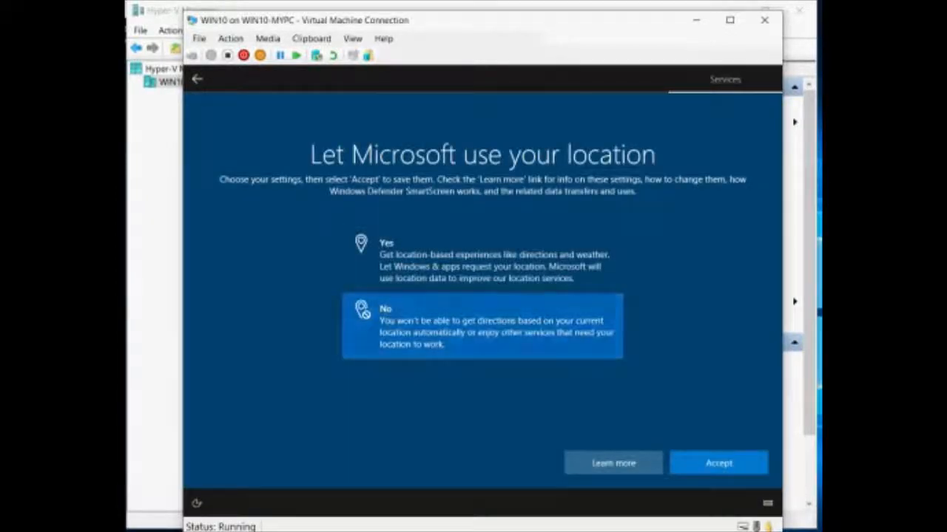
left_click(718, 463)
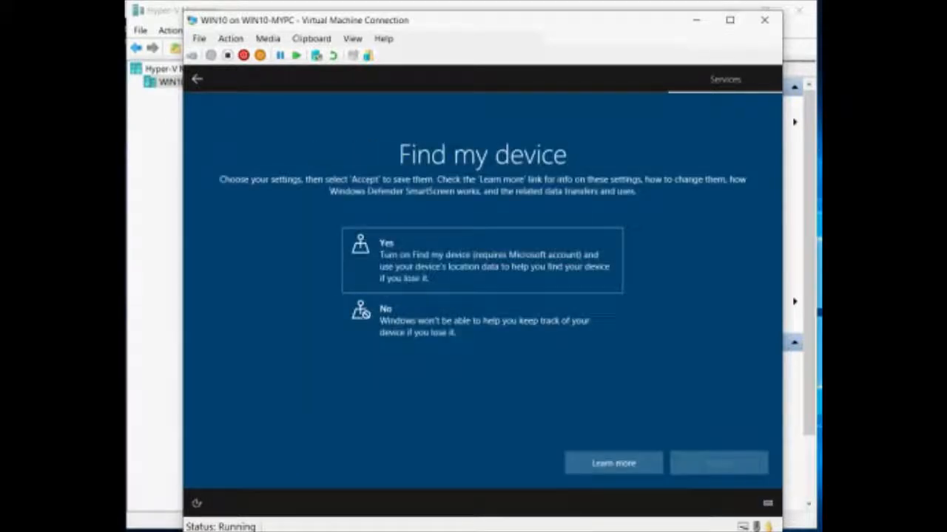
left_click(482, 320)
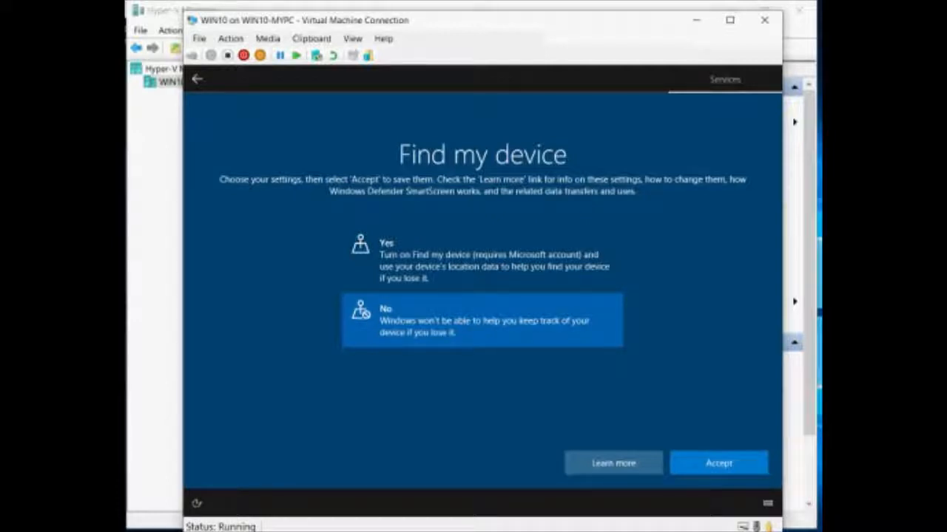
left_click(718, 463)
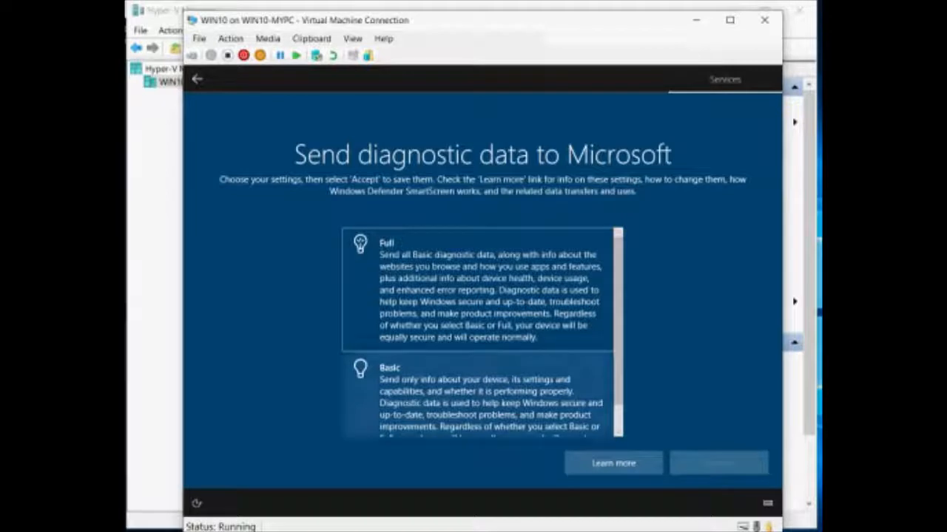
Choose Basic diagnostics and turn off inking and typing, tailored experiences and advertising ID.
left_click(478, 395)
mouse_move(618, 325)
left_mouse_down()
mouse_move(618, 348)
mouse_move(618, 325)
left_mouse_up()
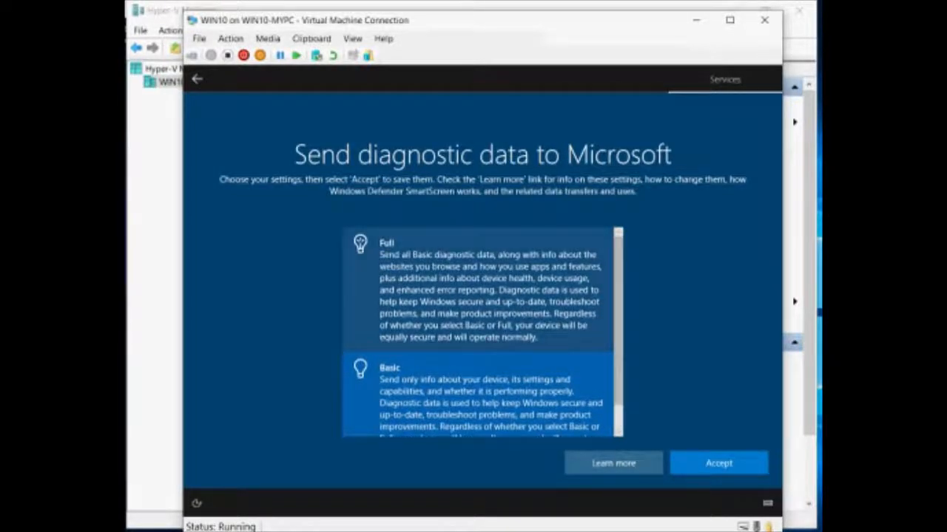
left_click(719, 464)
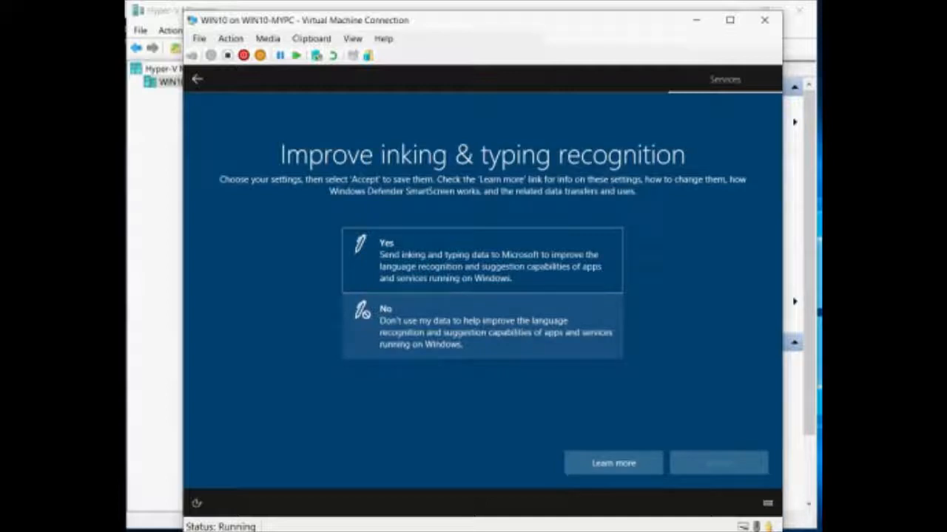
left_click(482, 326)
left_click(719, 464)
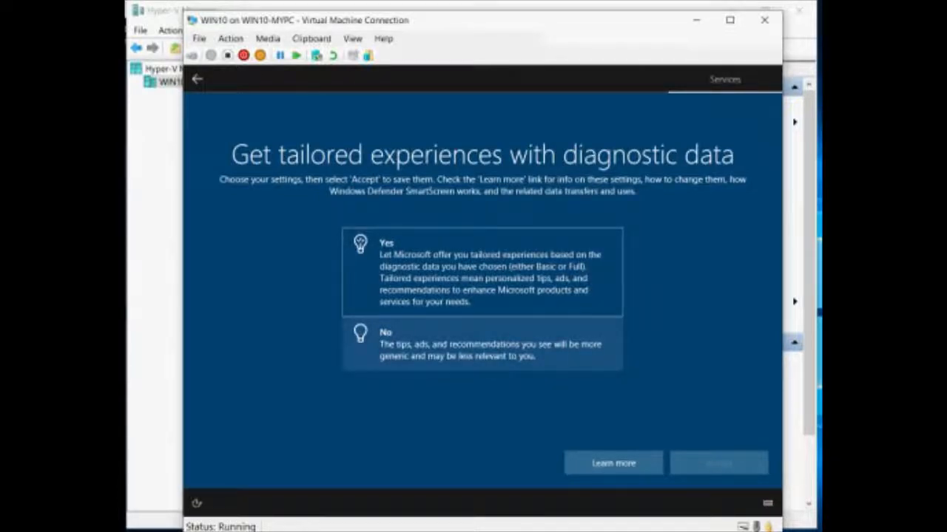
left_click(482, 345)
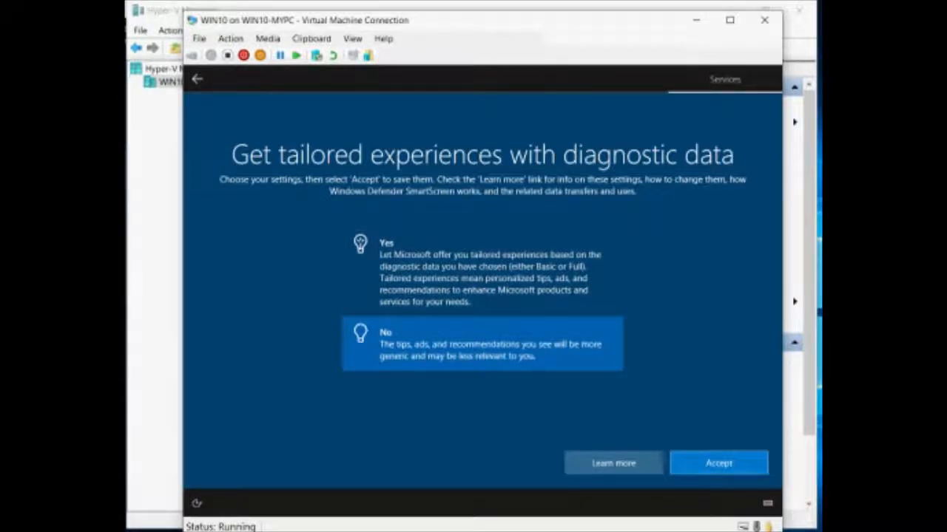
left_click(718, 463)
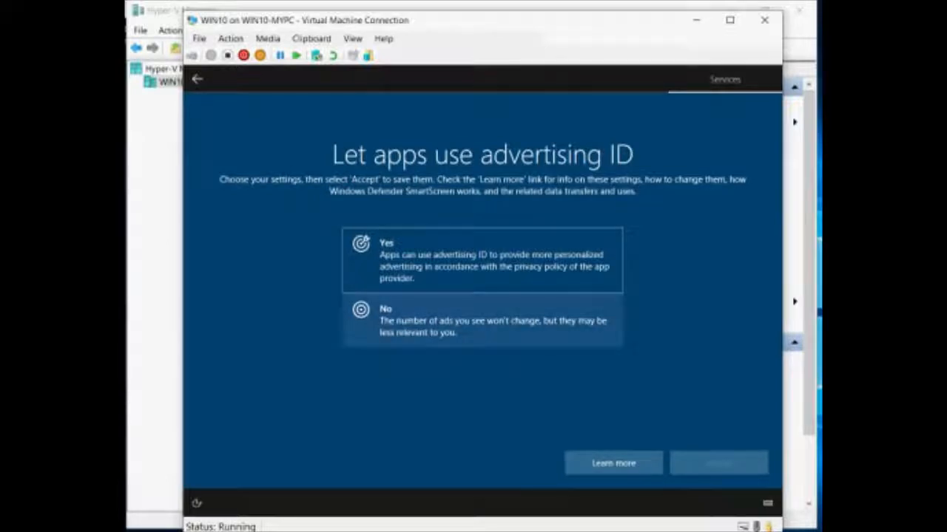
left_click(482, 320)
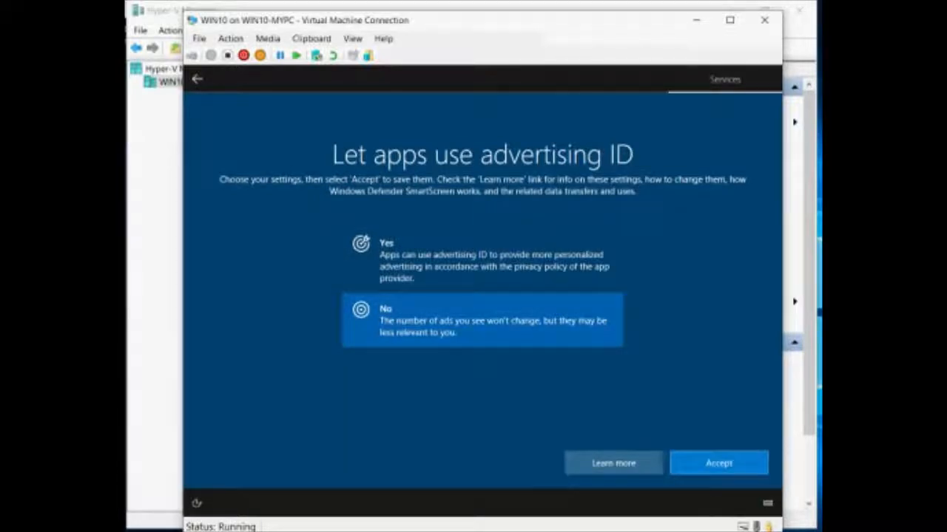
left_click(718, 463)
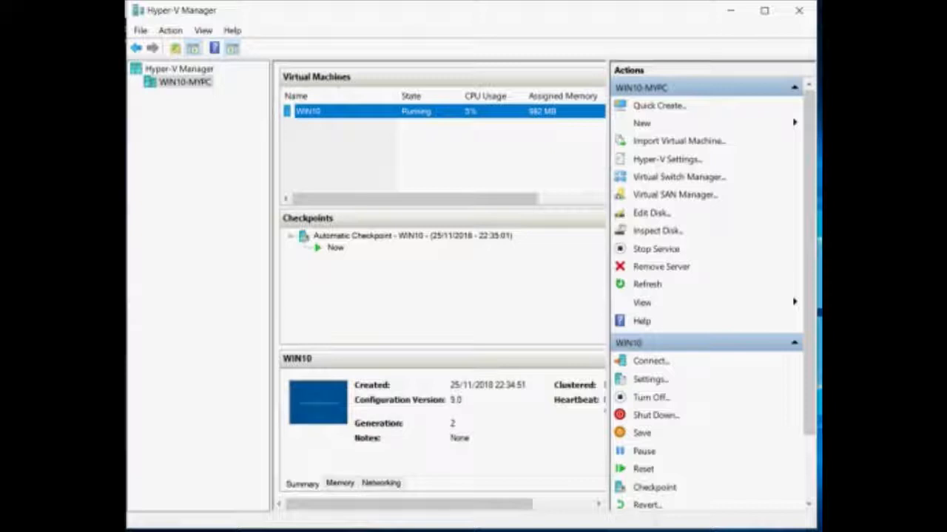
Open Settings for the WIN10 virtual machine from its right-click menu.
right_click(306, 113)
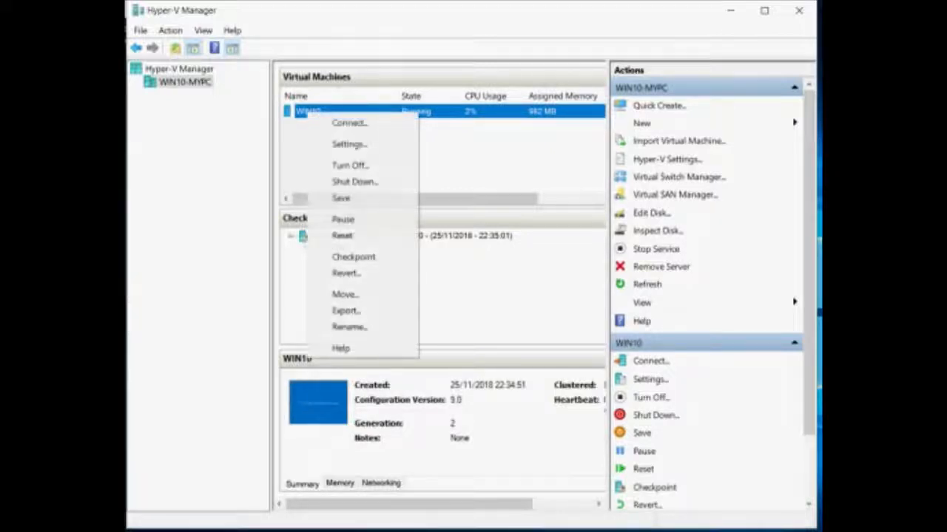
left_click(349, 144)
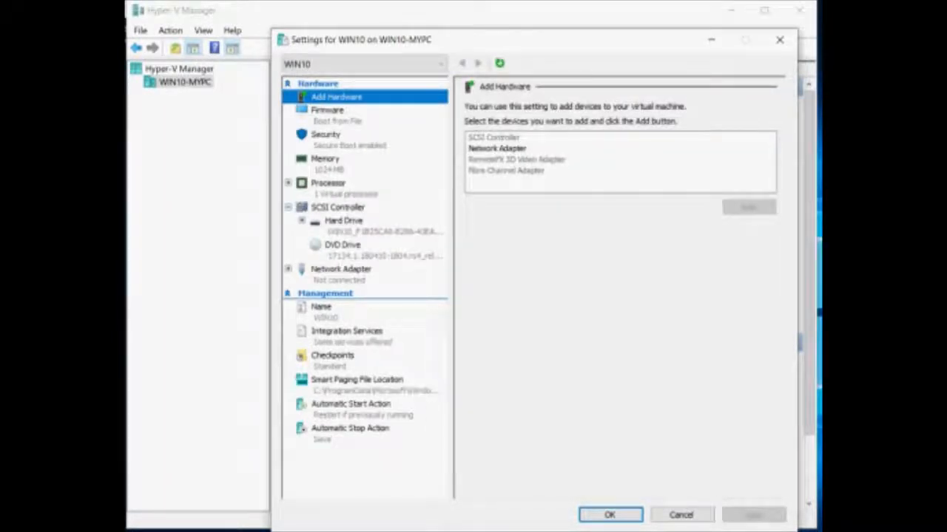
Browse WIN10's firmware, security, memory, processor, SCSI, hard drive and DVD pages, ending on Network Adapter.
left_click(328, 111)
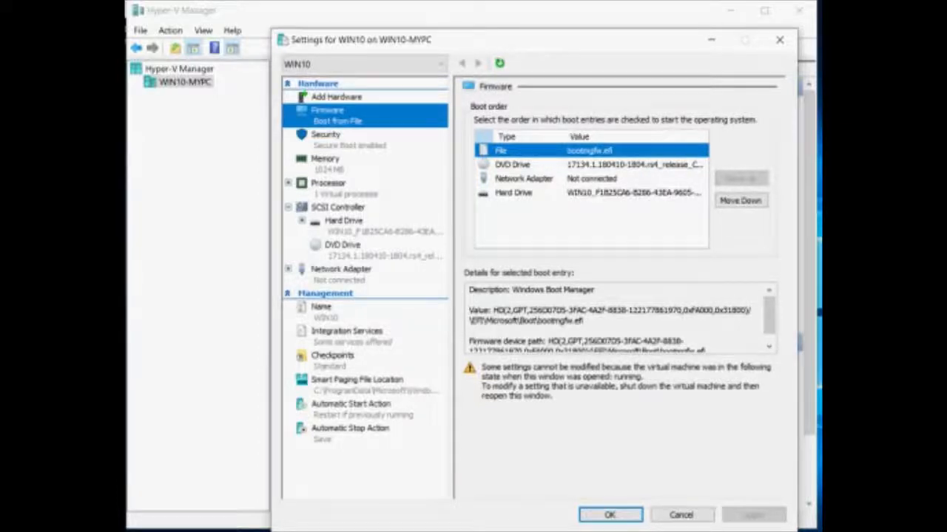
left_click(524, 178)
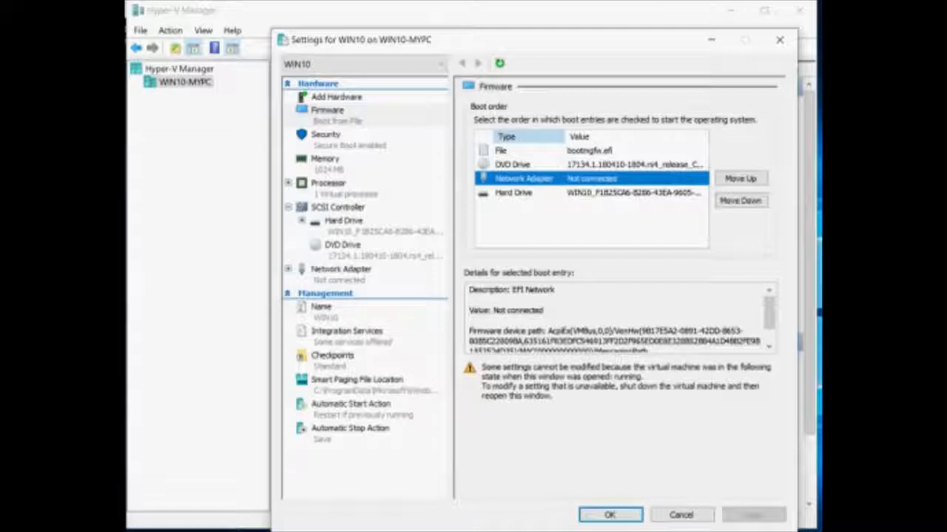
left_click(326, 135)
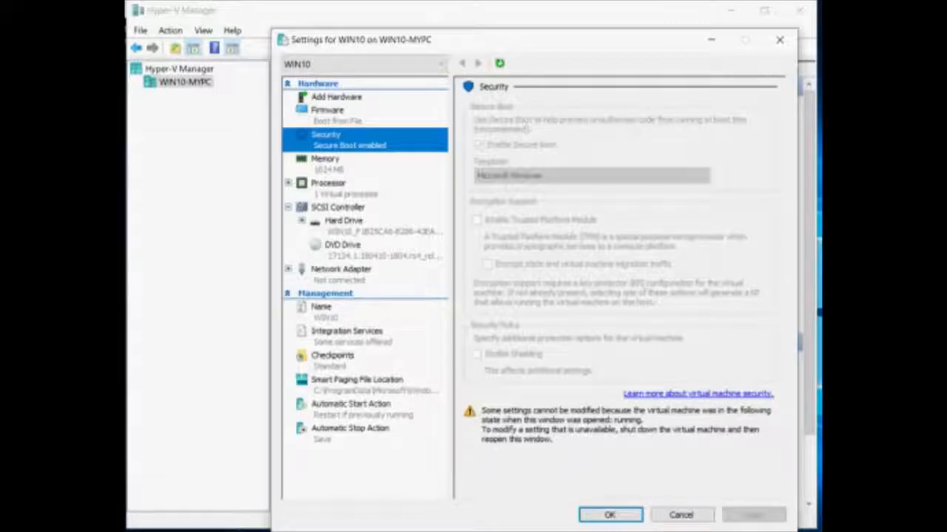
left_click(325, 160)
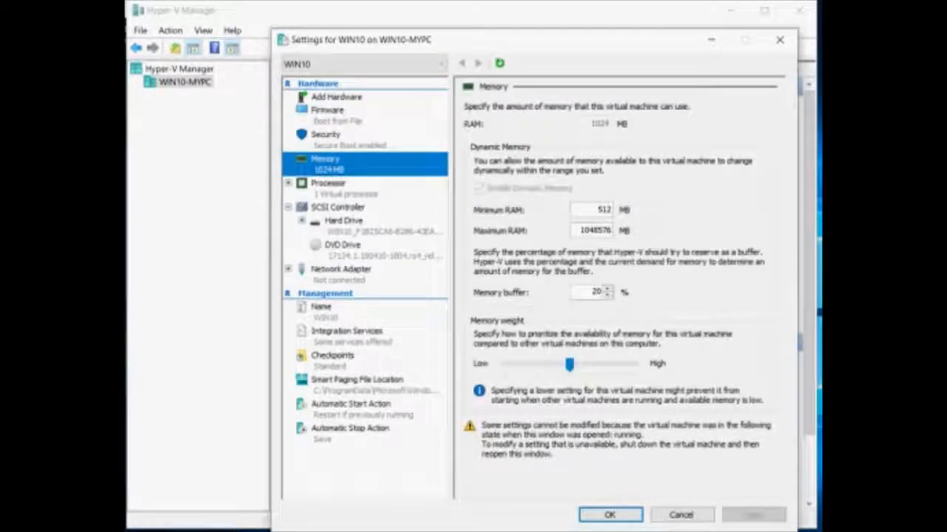
left_click(329, 184)
left_click(338, 208)
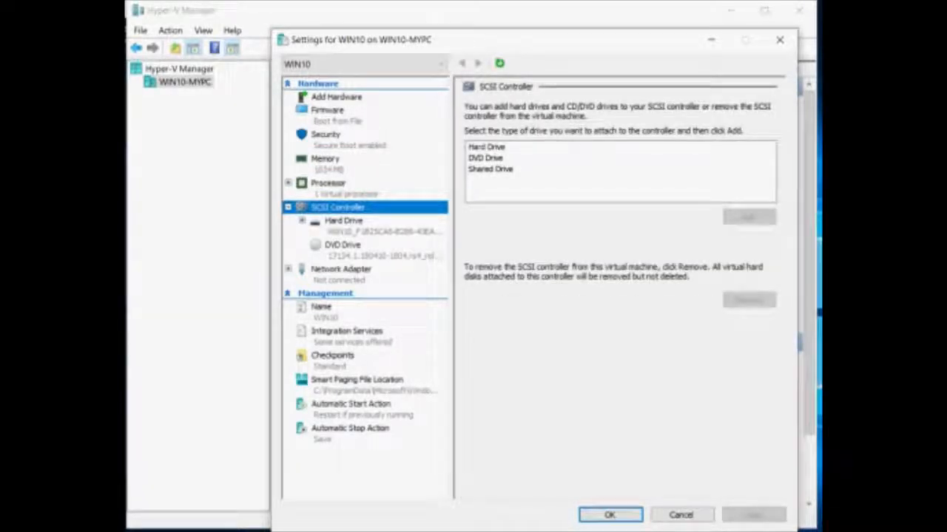
left_click(344, 221)
left_click(342, 246)
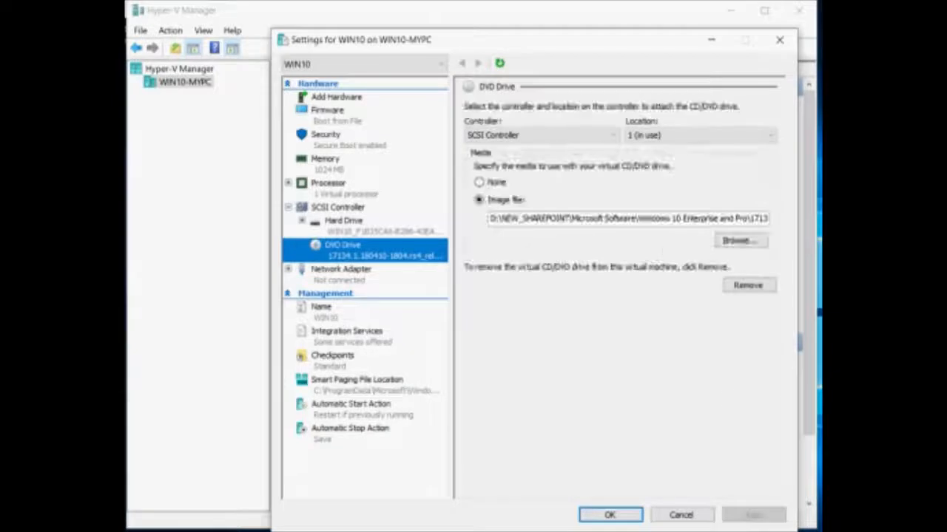
left_click(342, 271)
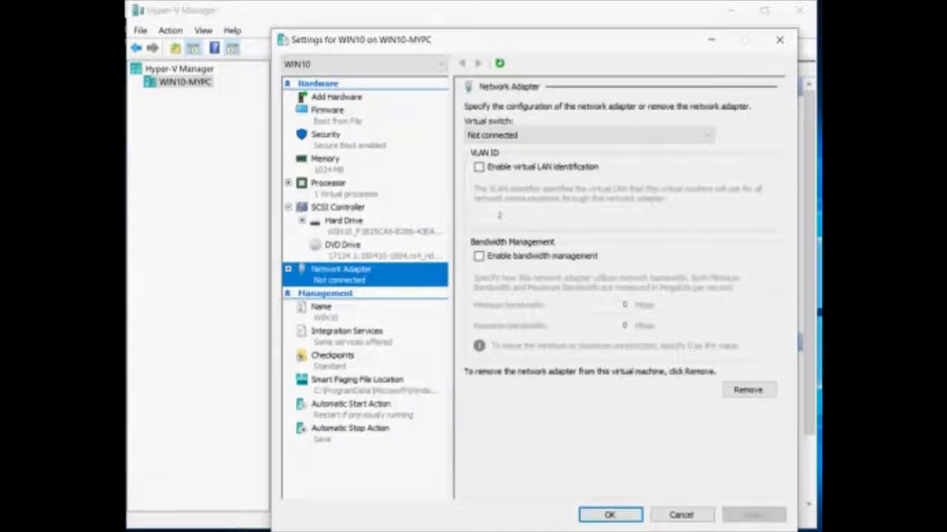
Connect WIN10's network adapter to the nat virtual switch, then view the Name page.
left_click(590, 135)
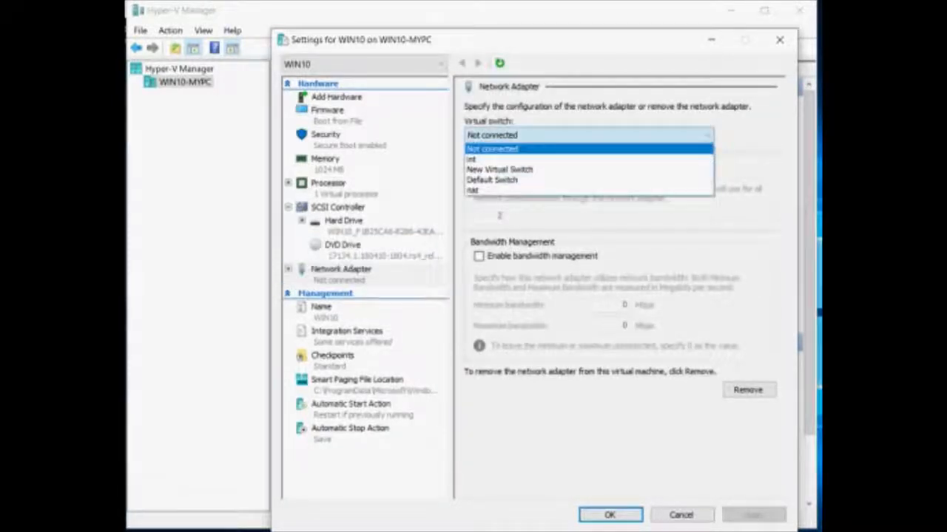
left_click(590, 191)
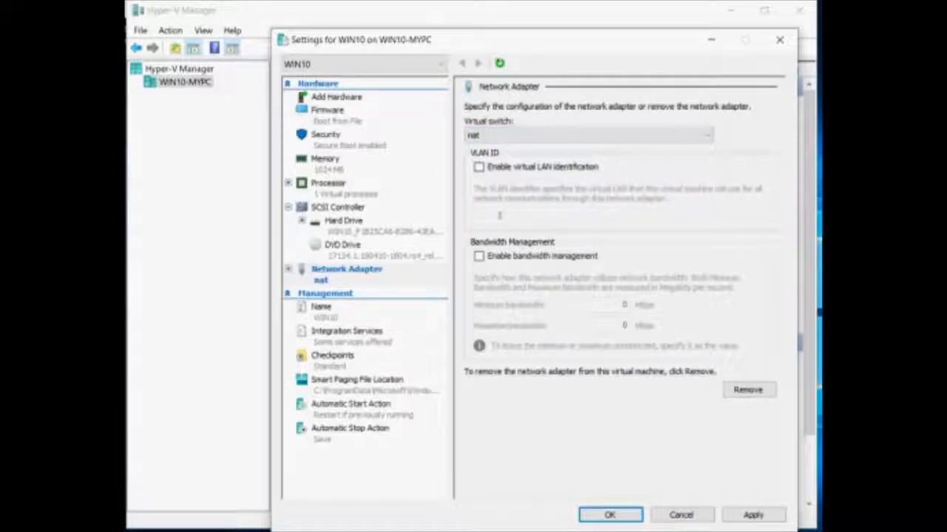
left_click(326, 311)
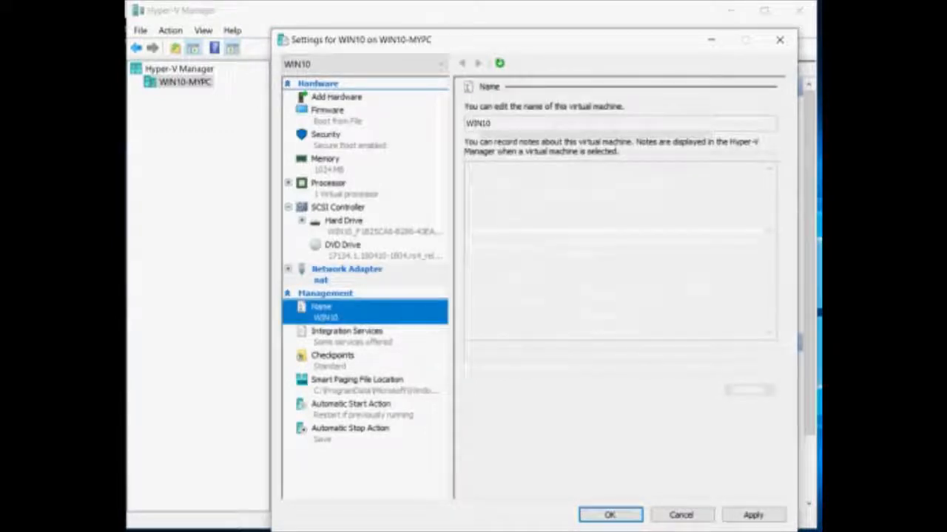
Review Integration Services and Standard checkpoint settings, dismiss the Connect to WIN10 prompt, and close settings.
left_click(347, 336)
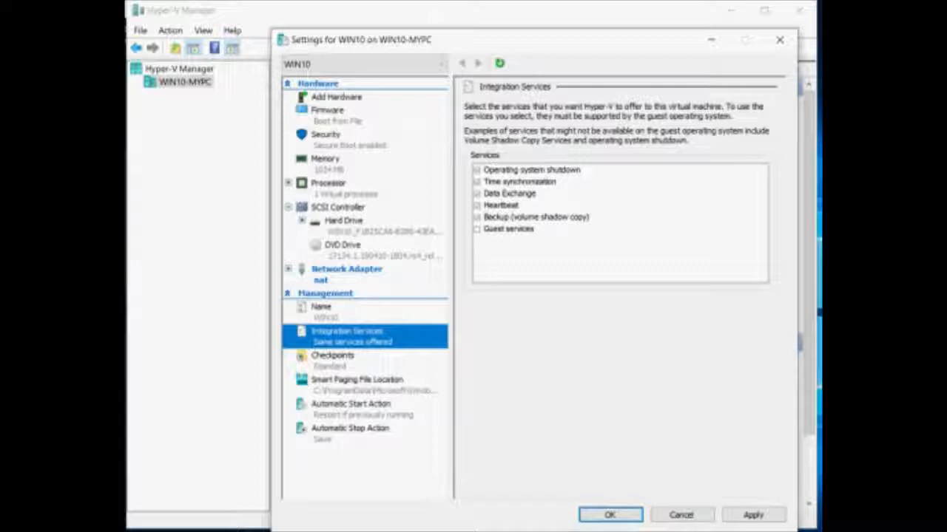
left_click(333, 360)
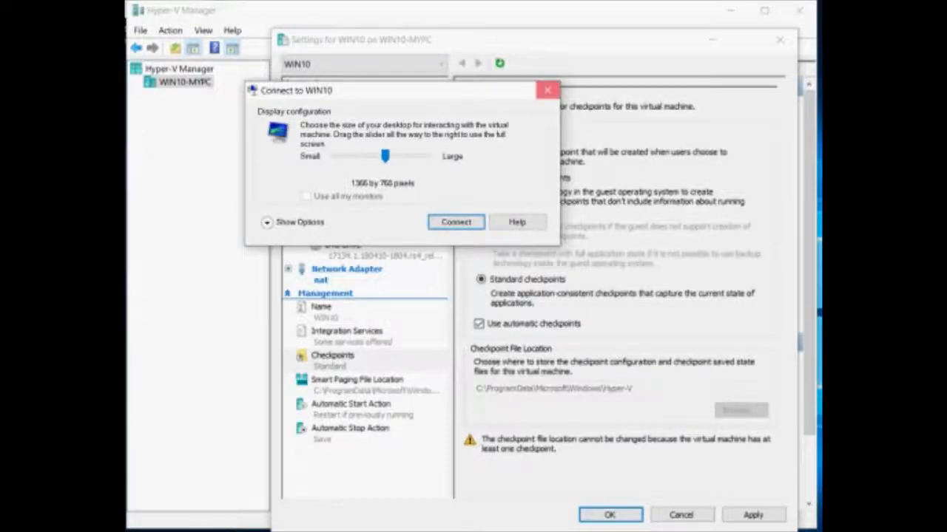
left_click(547, 89)
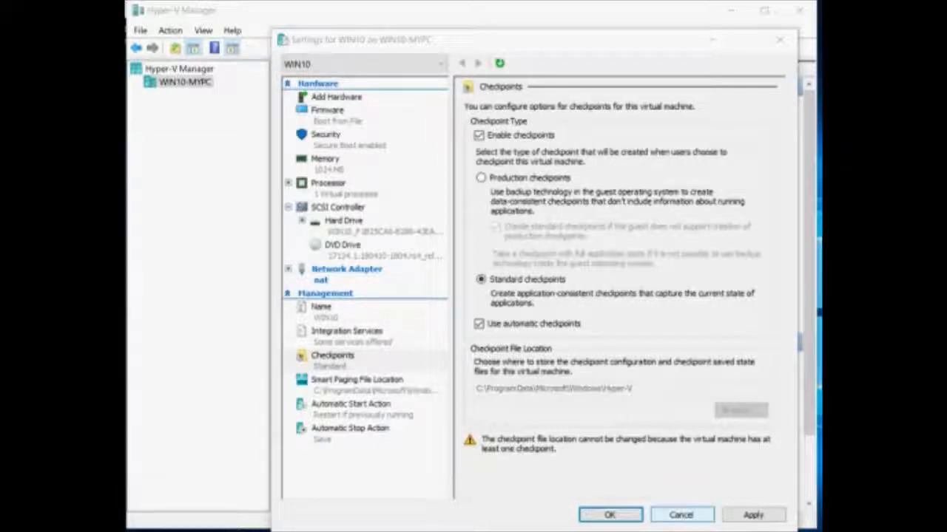
left_click(681, 516)
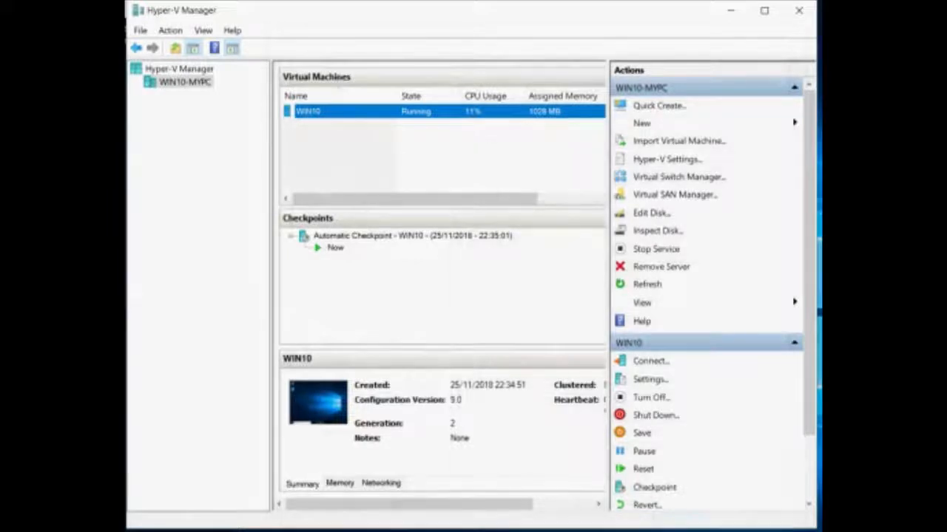
Return to the WIN10 desktop window and scroll through the guest's Start menu app list.
key("alt+Tab")
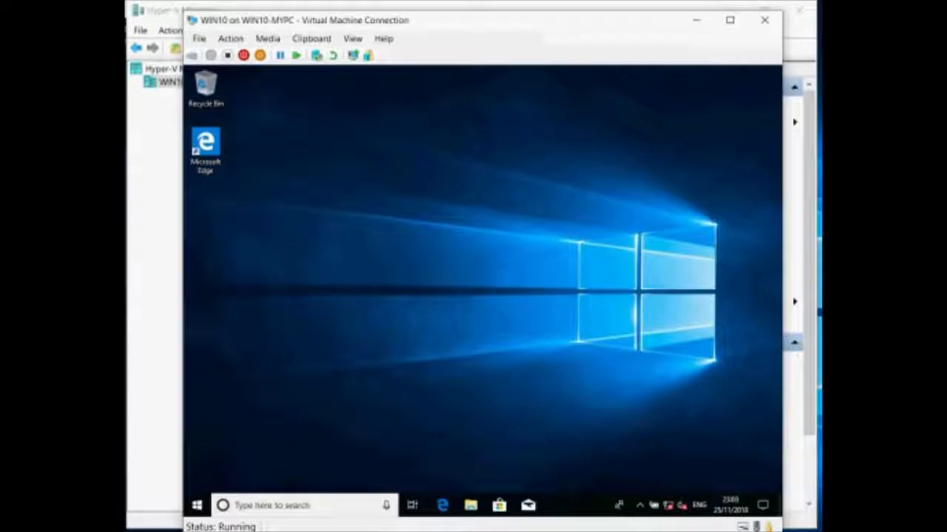
left_click(196, 506)
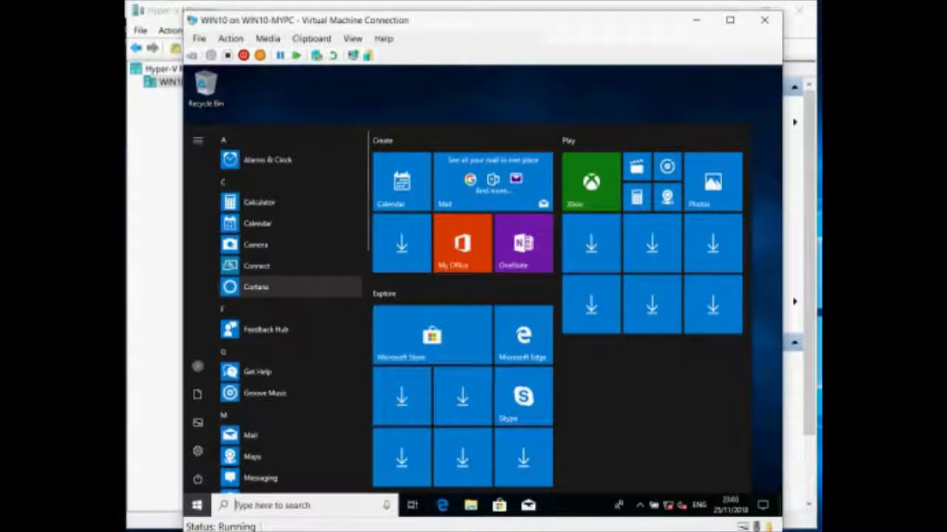
scroll(289, 181, "down", 6)
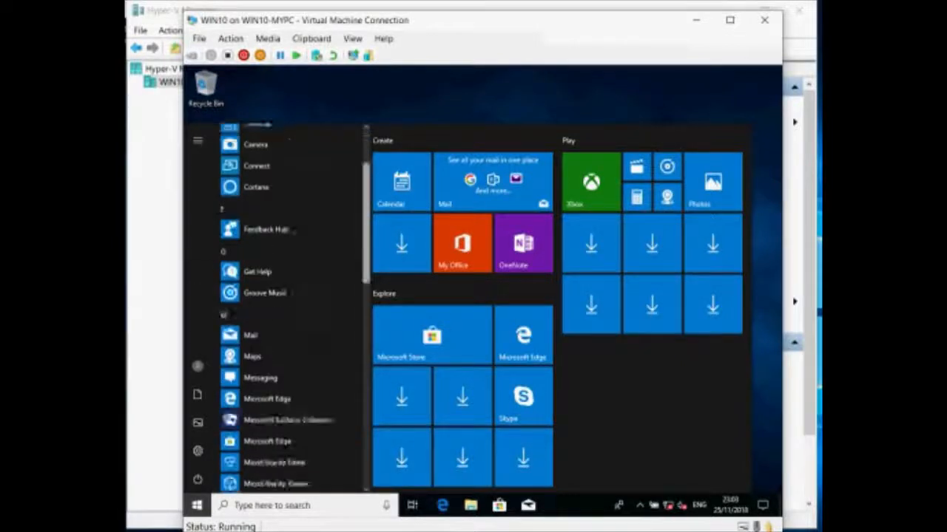
scroll(288, 303, "down", 8)
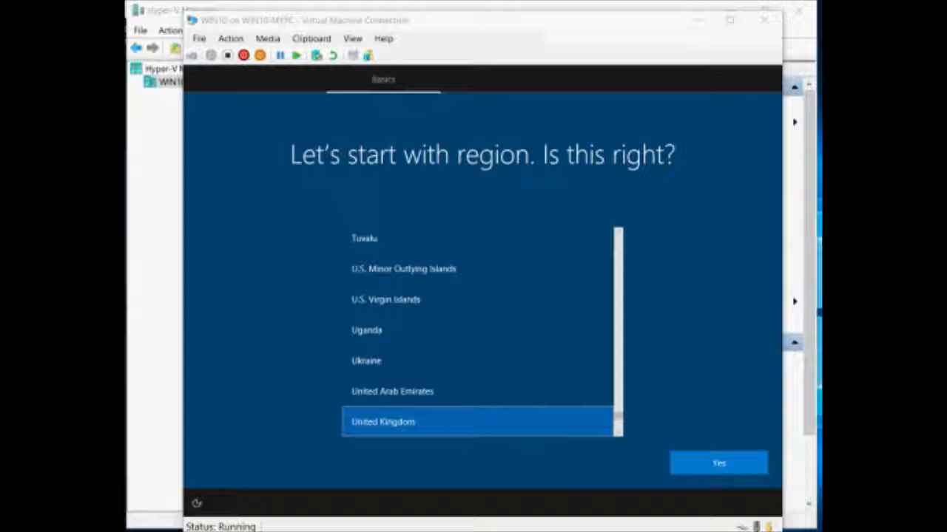
Accept United Kingdom as region and keyboard layout, with no second layout.
left_click(719, 463)
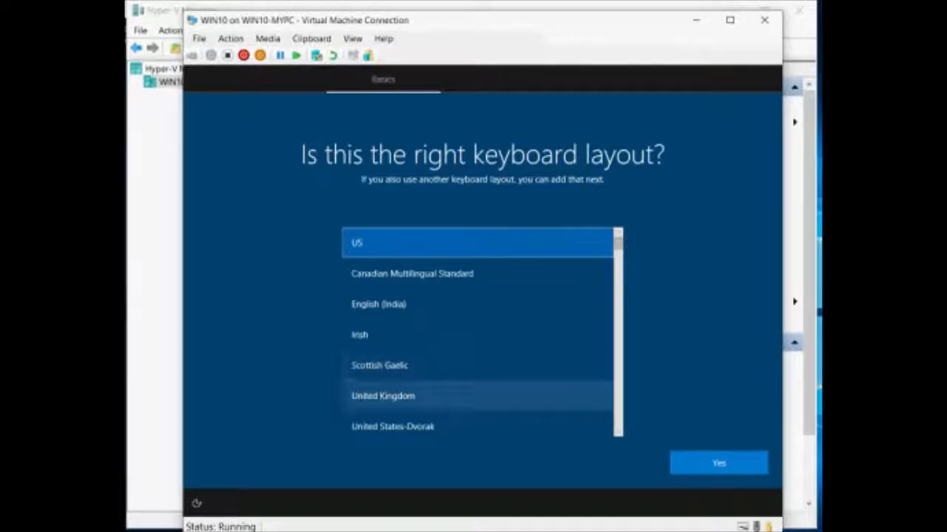
left_click(477, 396)
left_click(718, 463)
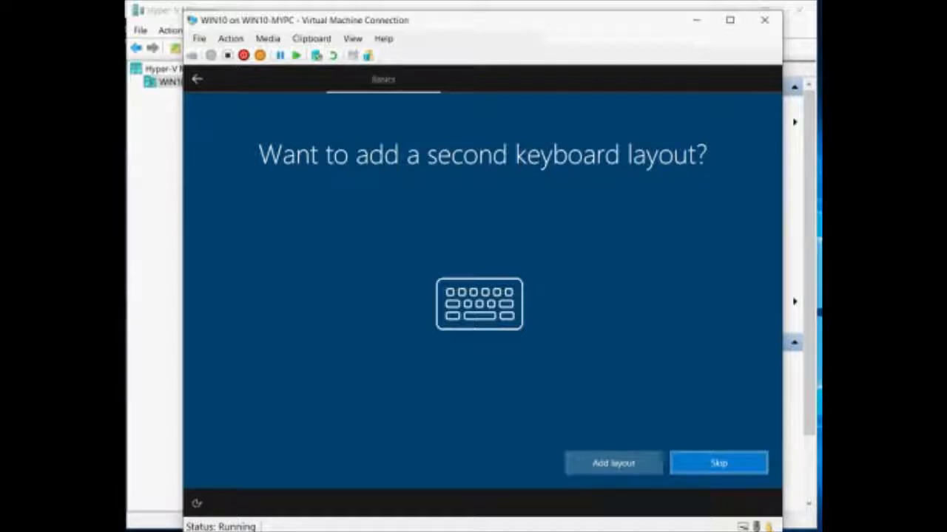
left_click(719, 463)
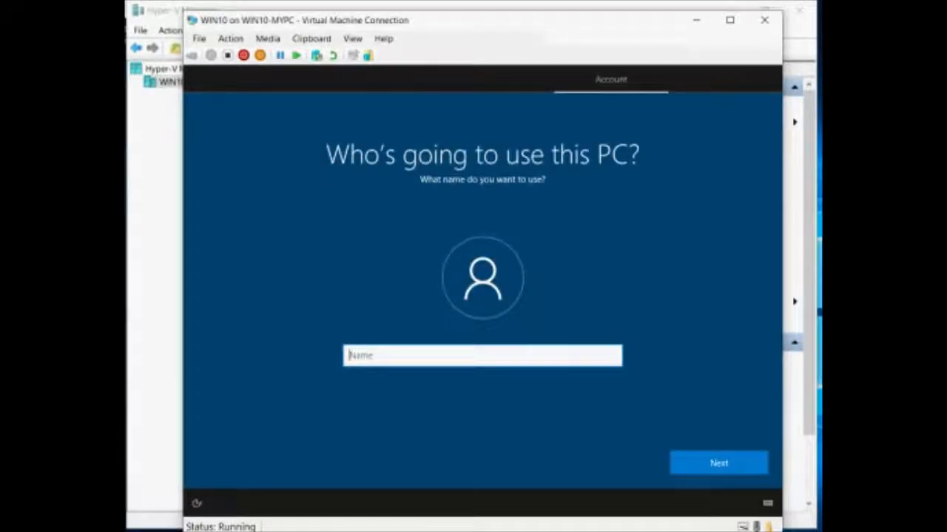
Name the local account DevVM, then enter and confirm its password.
type("DevVM")
key("Return")
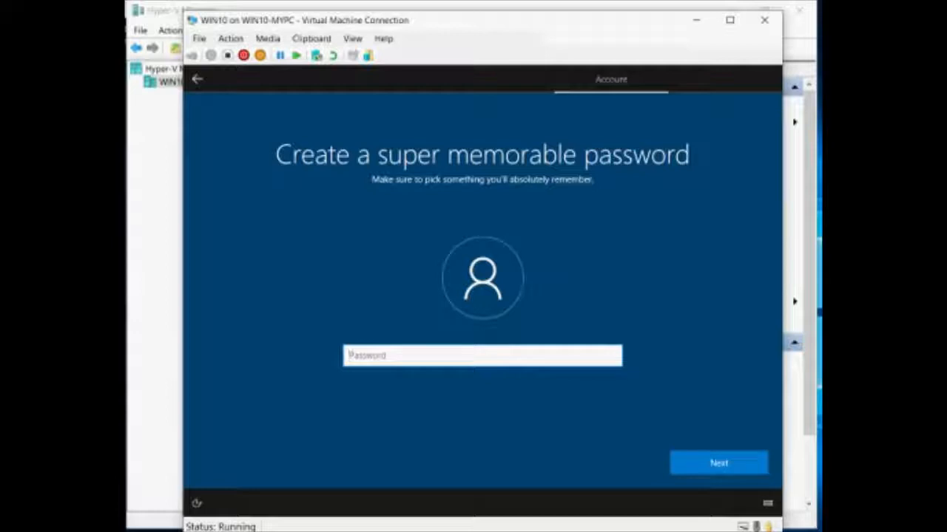
type("**********")
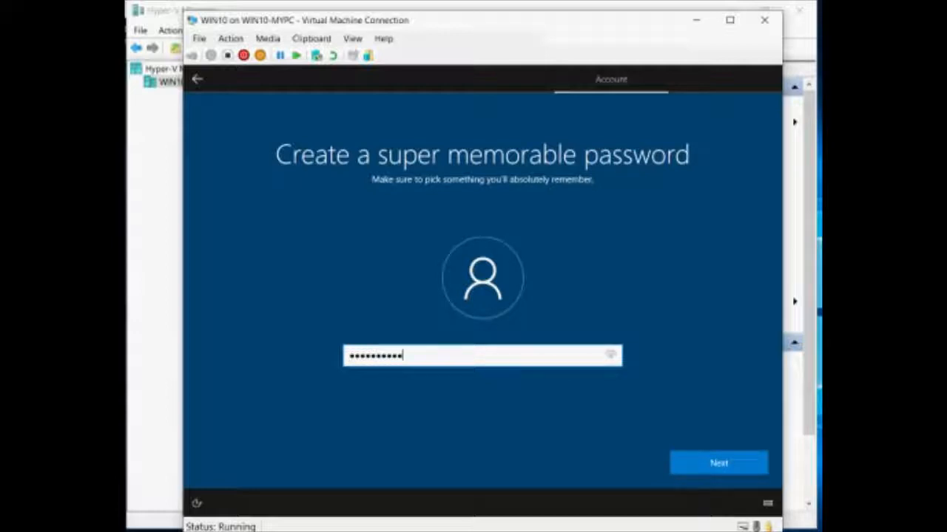
key("Return")
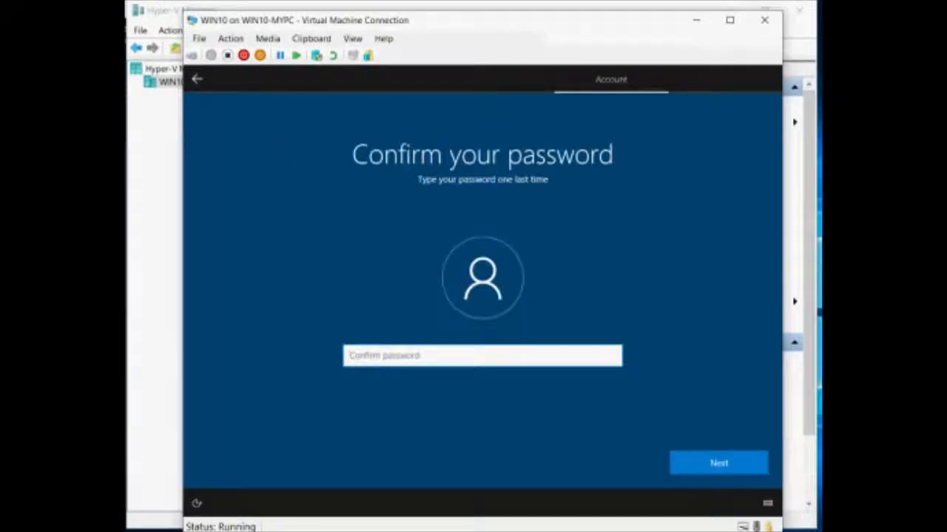
type("**********")
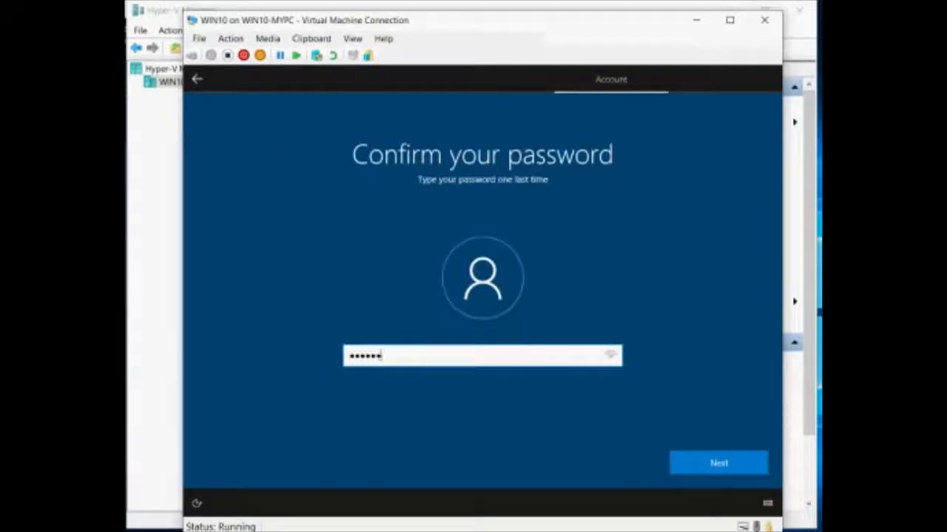
key("Return")
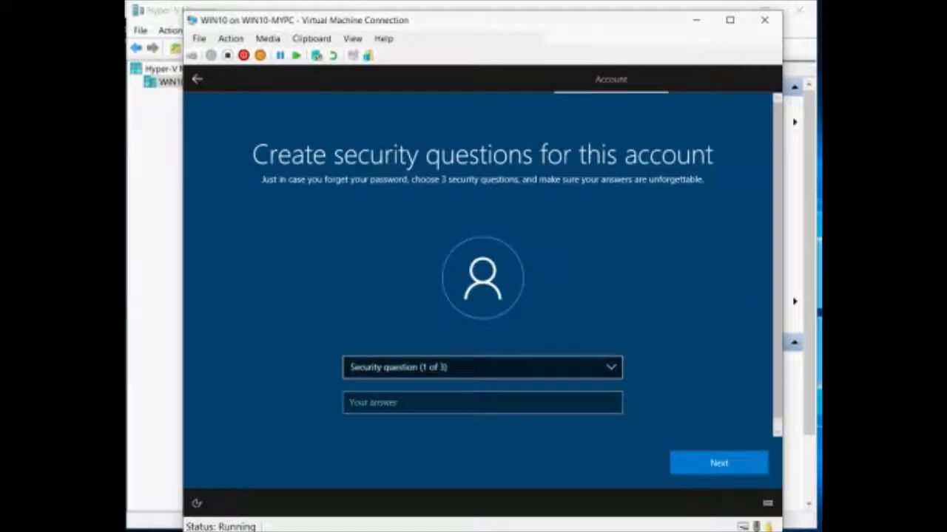
Pick and answer the first pet's name and birth city security questions.
left_click(482, 368)
left_click(412, 379)
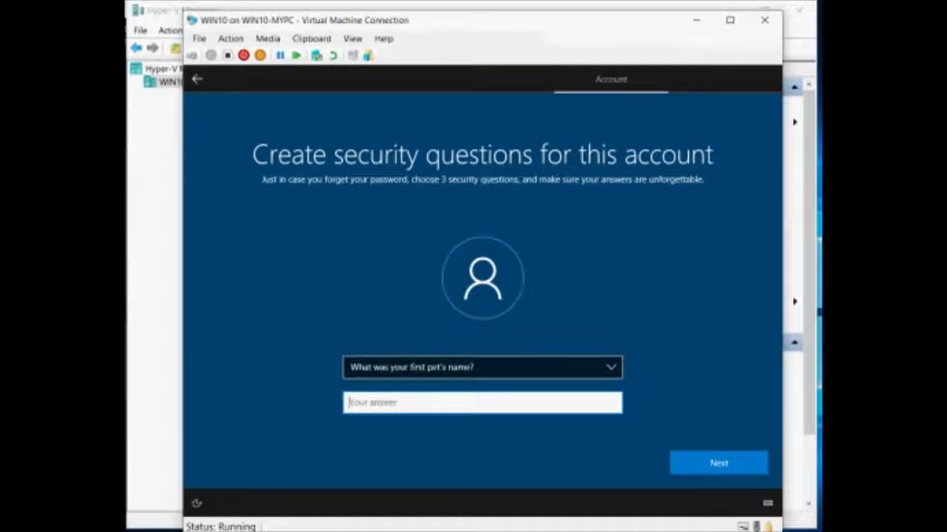
type("test")
key("Return")
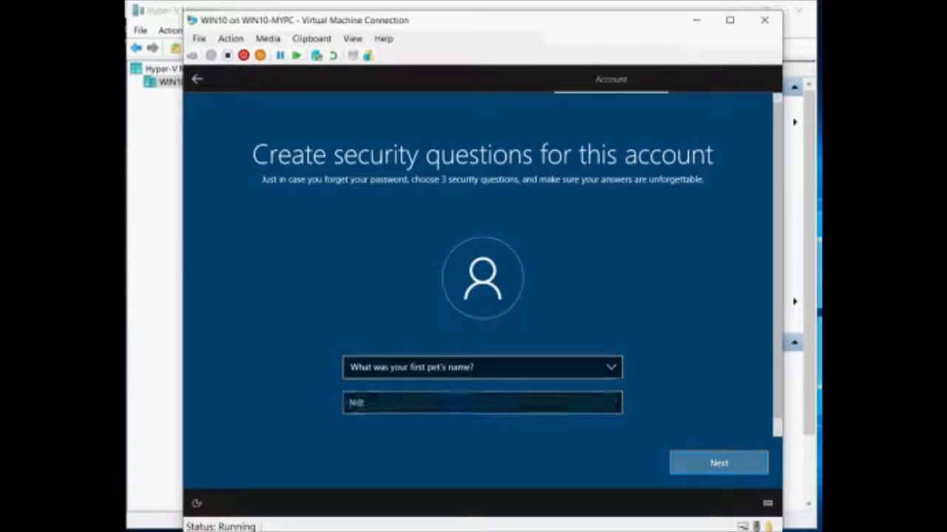
left_click(482, 368)
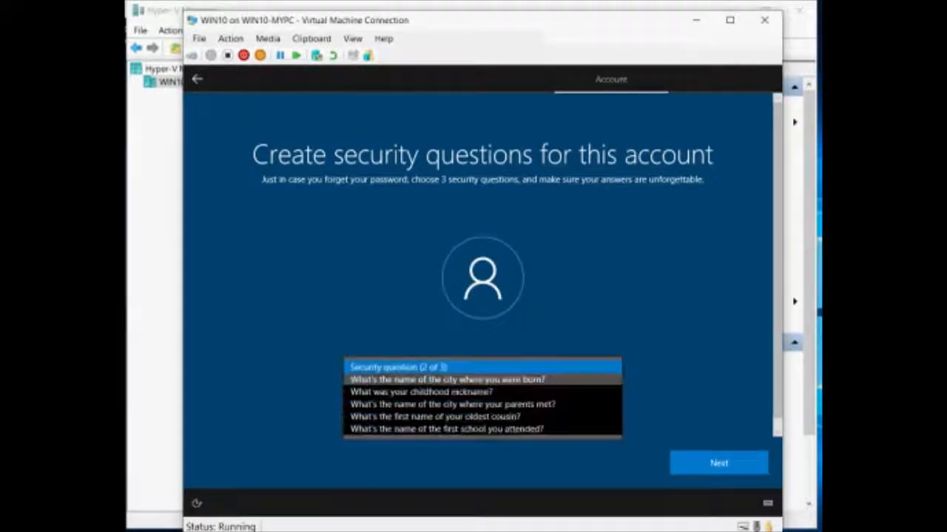
left_click(473, 380)
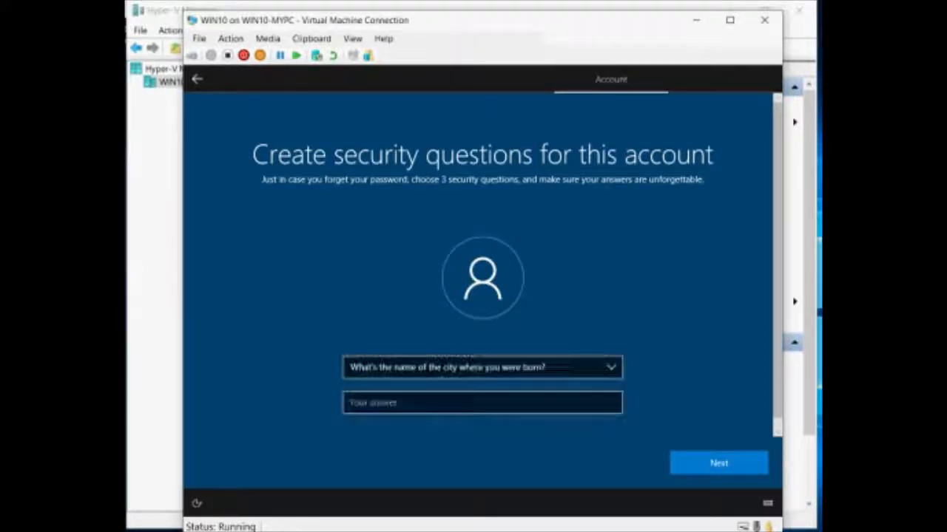
left_click(473, 403)
type("test121")
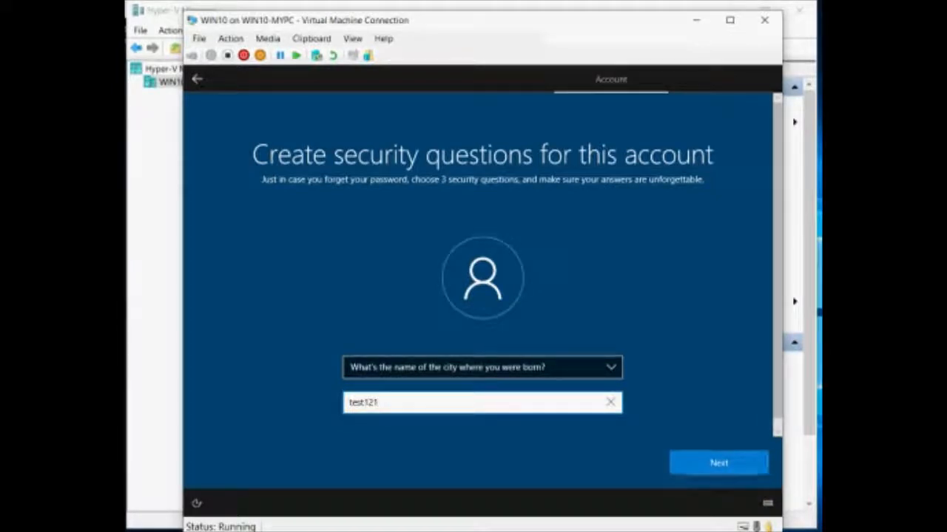
key("Return")
Pick and answer the third security question, about where your parents met.
left_click(458, 368)
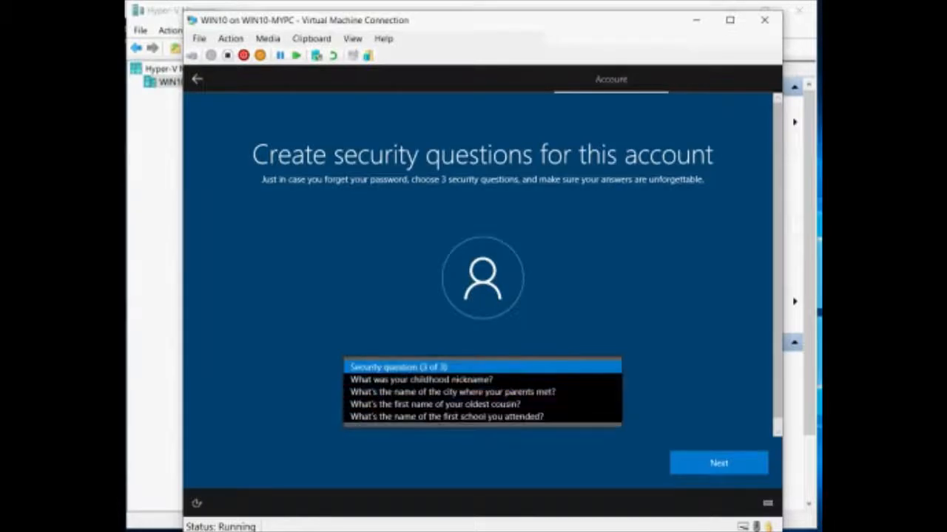
left_click(451, 391)
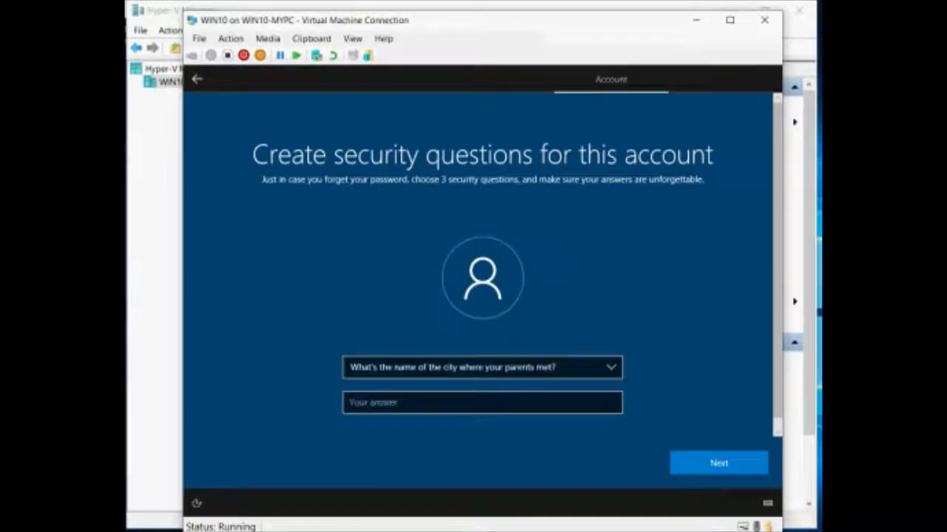
left_click(459, 403)
type("te")
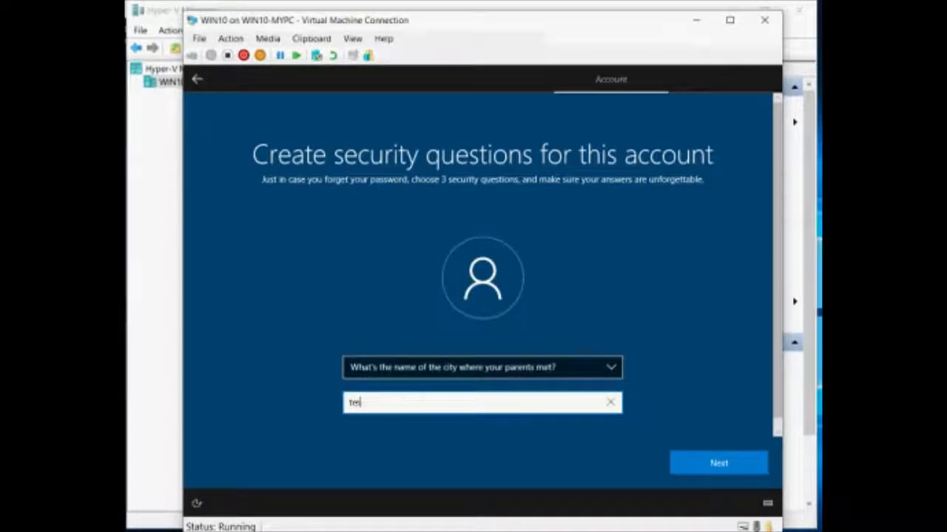
type("st1212")
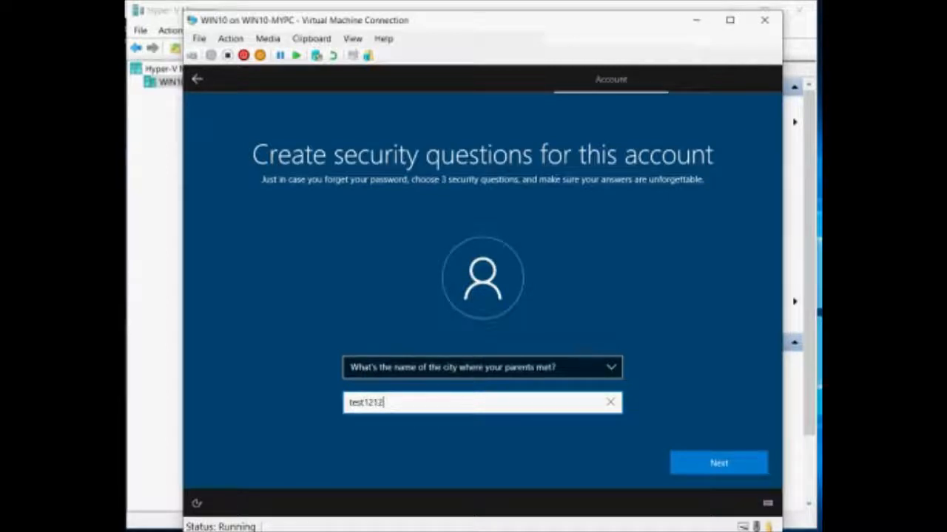
key("Return")
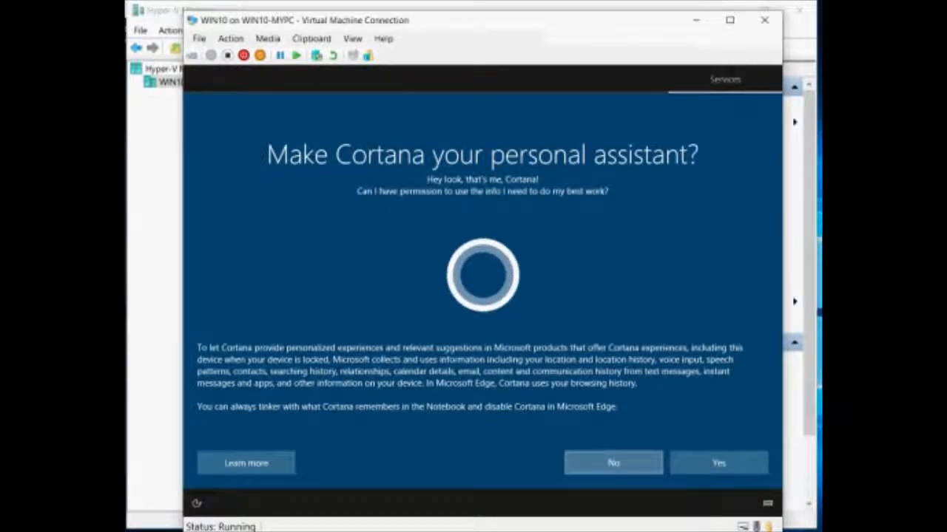
Say No to Cortana, then turn off speech recognition, location and Find my device.
left_click(613, 463)
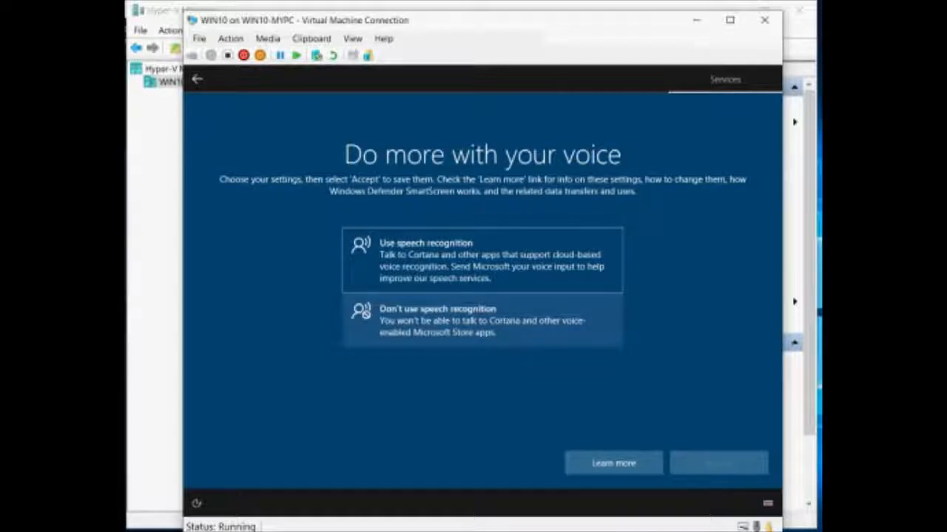
left_click(483, 320)
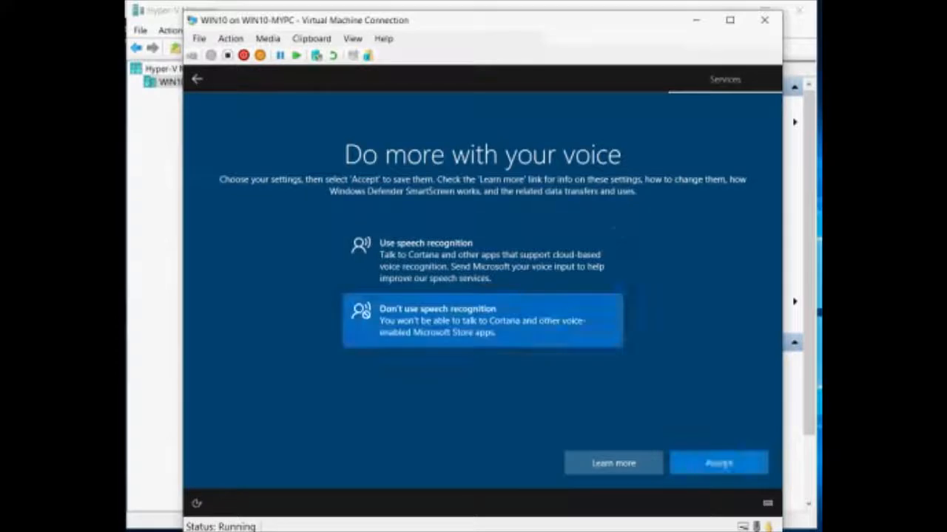
left_click(718, 463)
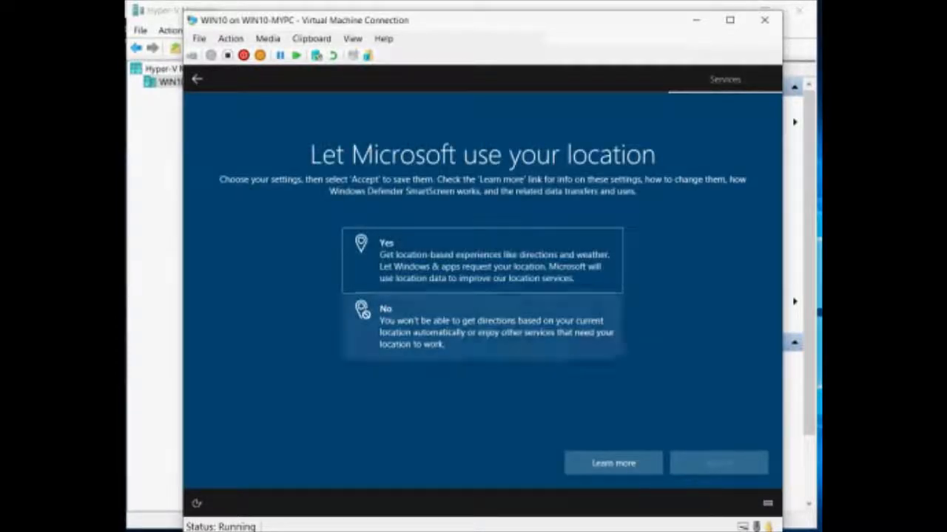
left_click(482, 326)
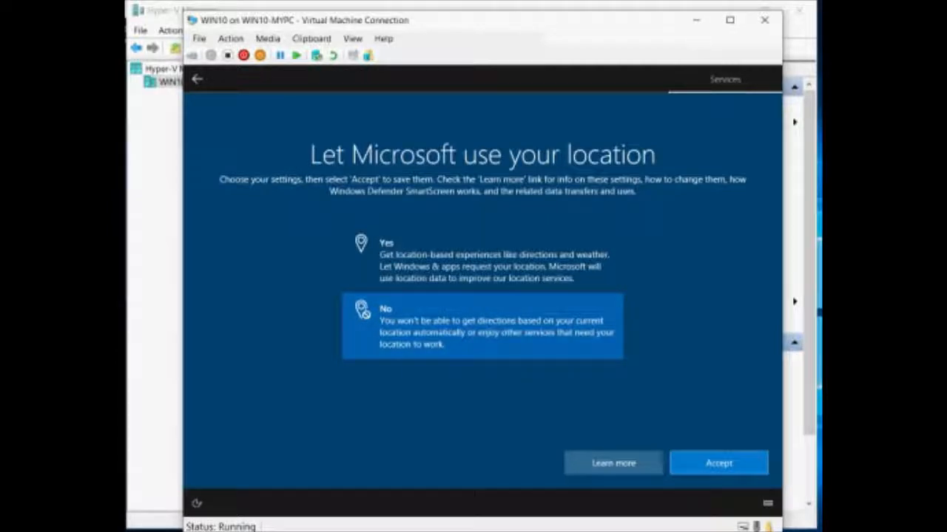
left_click(718, 463)
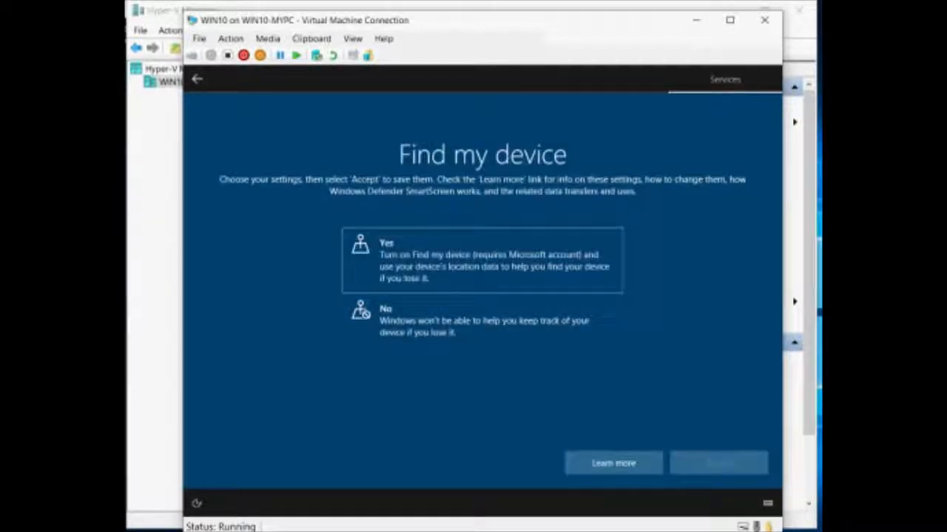
left_click(482, 321)
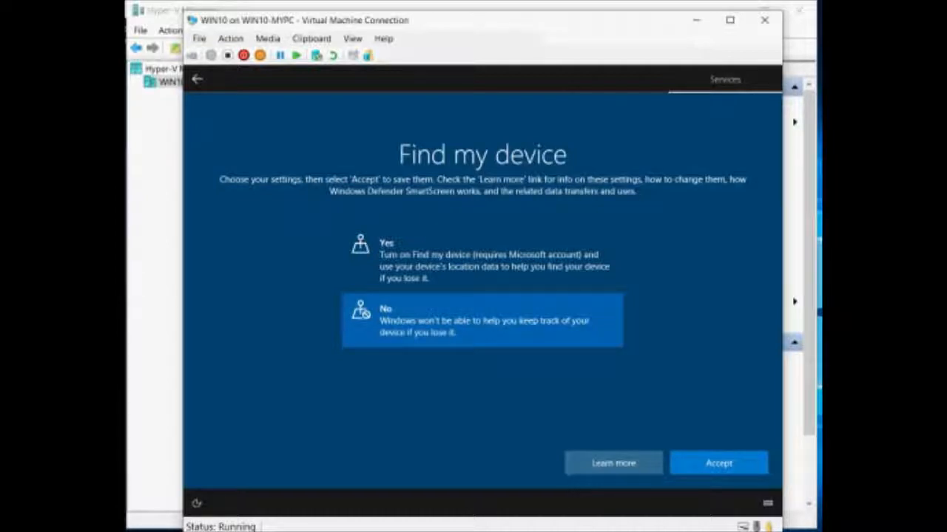
left_click(718, 463)
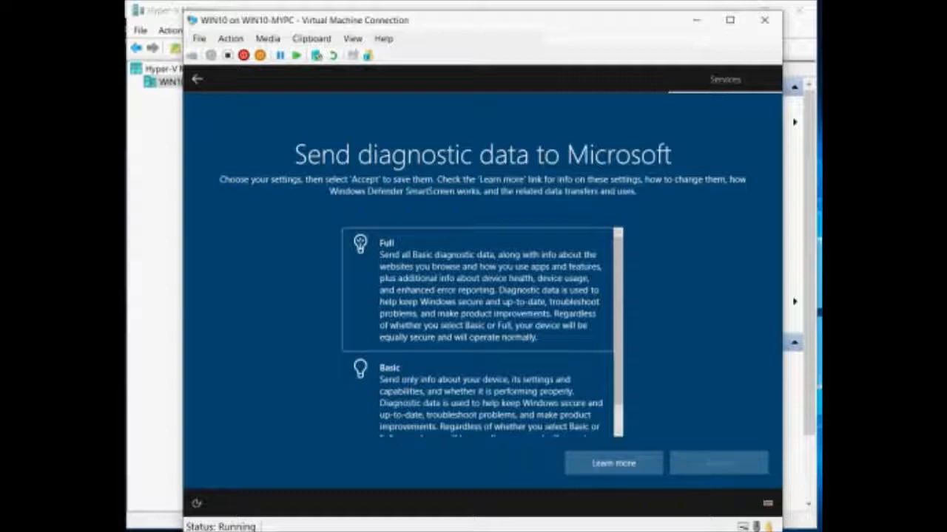
Choose Basic diagnostic data and accept it.
left_click(481, 397)
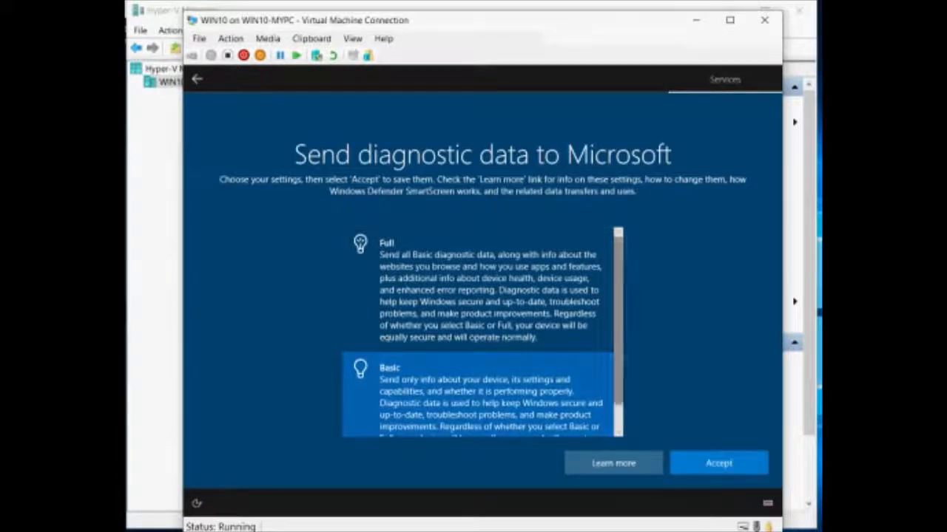
mouse_move(618, 333)
left_mouse_down()
mouse_move(618, 356)
mouse_move(619, 332)
left_mouse_up()
left_click(718, 463)
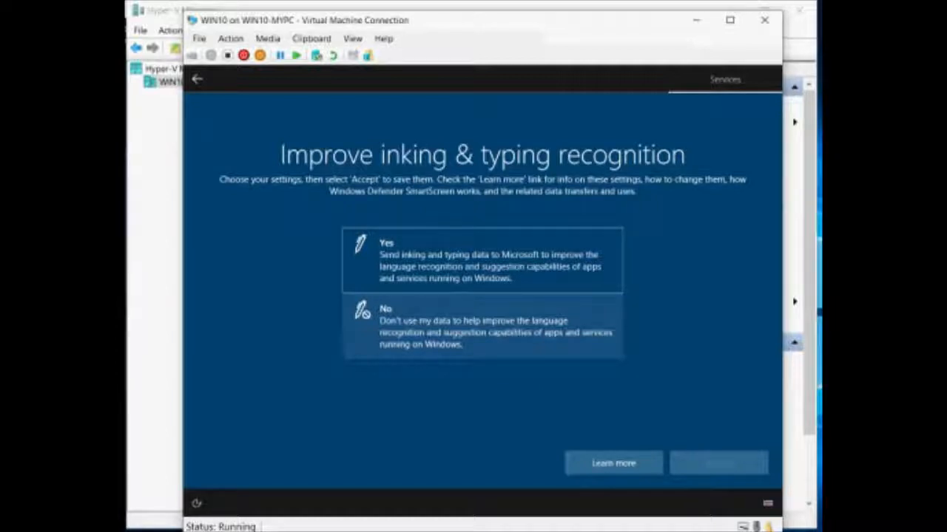
Decline inking and typing data, tailored experiences and advertising ID, accepting each page.
left_click(482, 326)
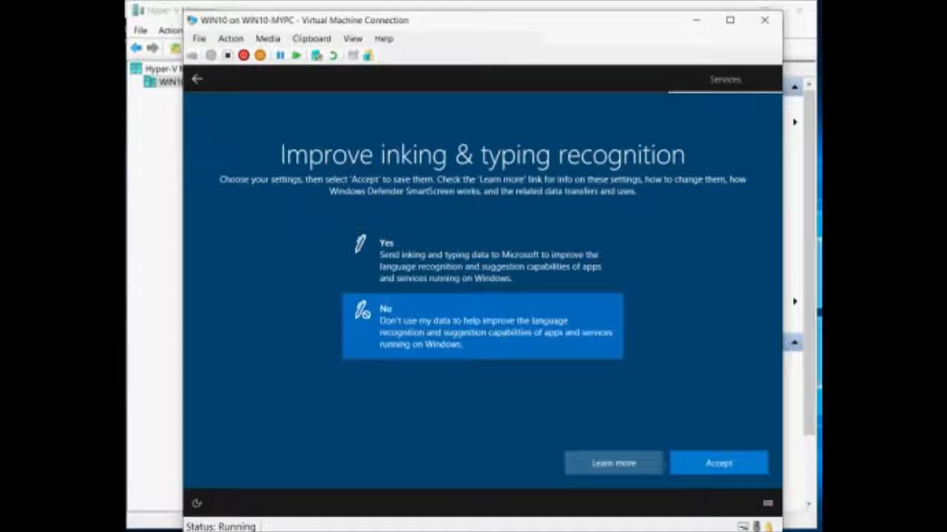
left_click(719, 463)
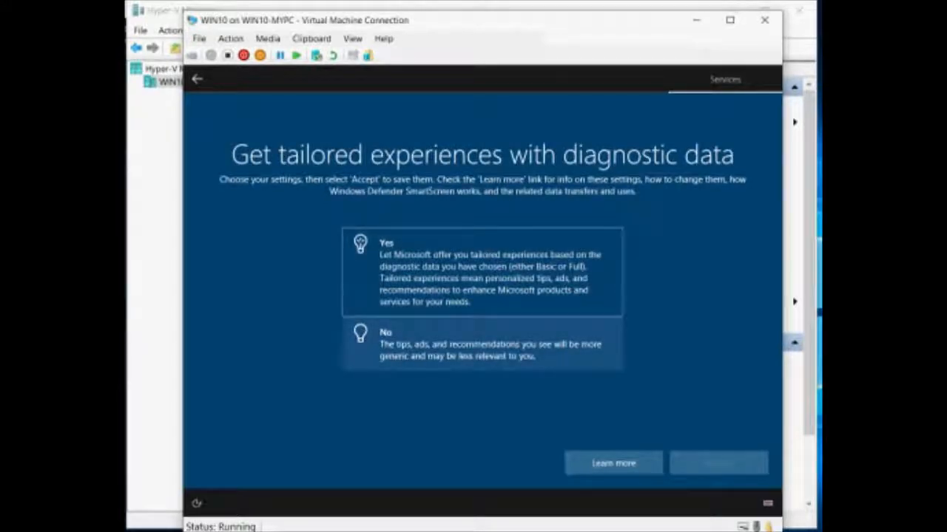
left_click(483, 343)
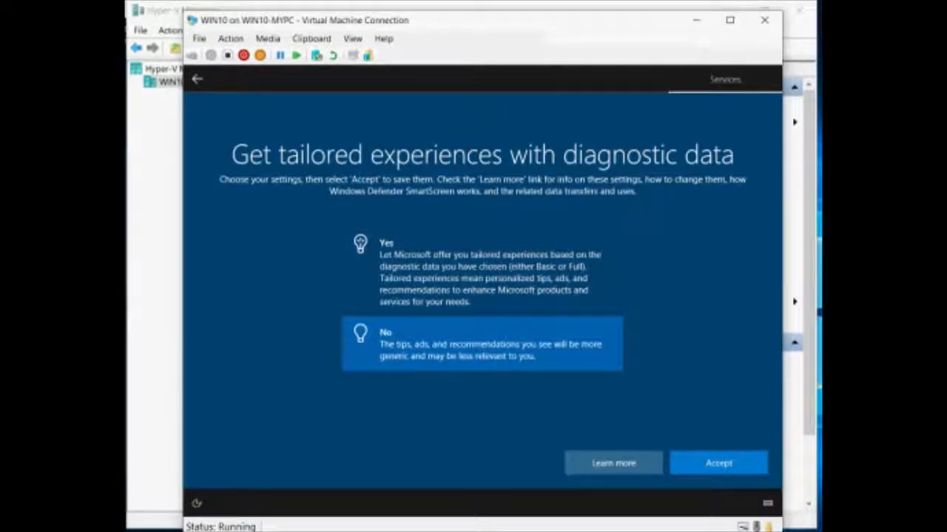
left_click(718, 464)
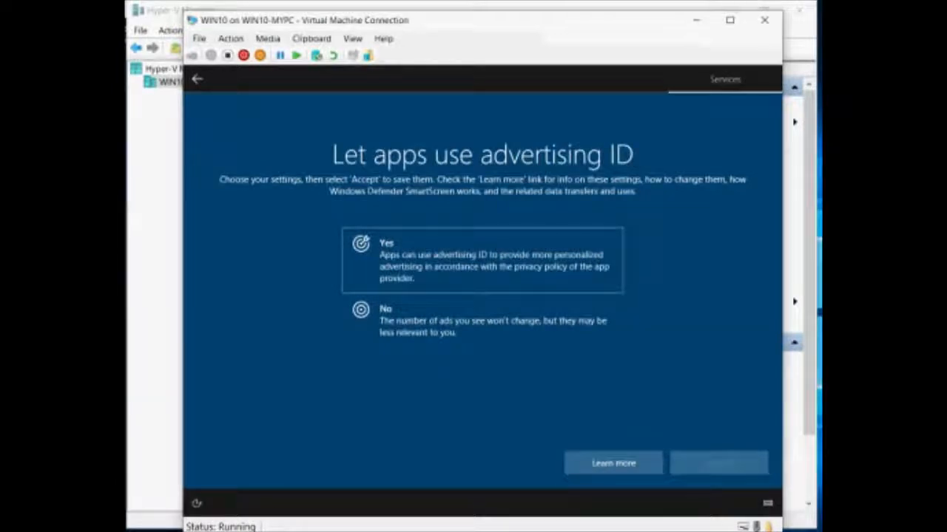
left_click(482, 321)
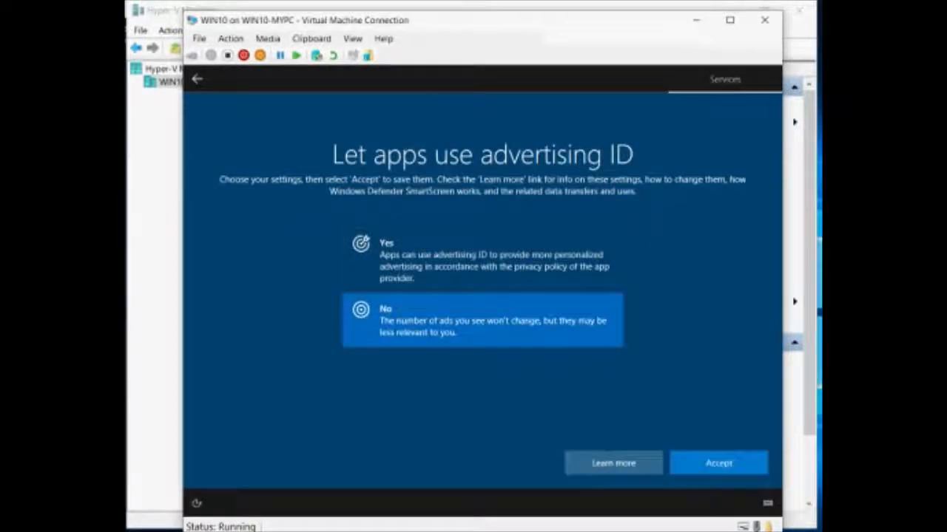
left_click(718, 463)
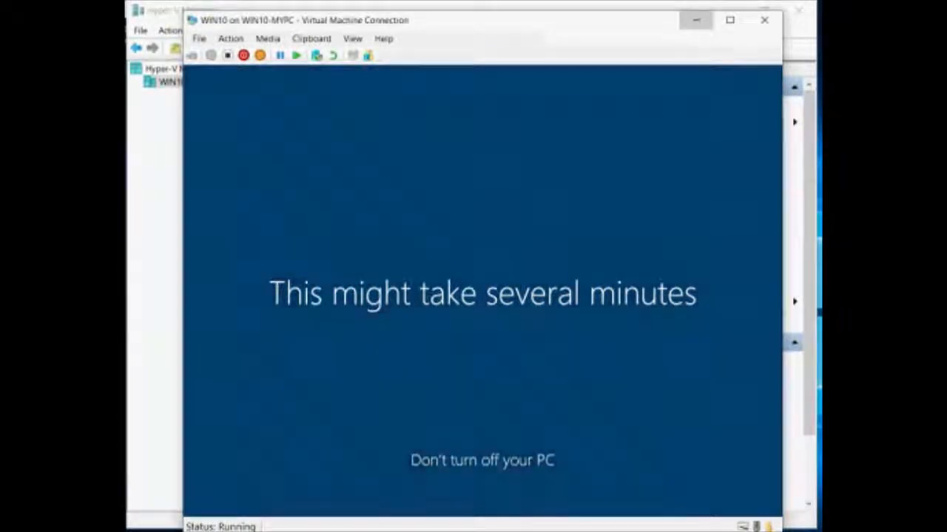
Close the WIN10 connection window once setup is under way.
left_click(695, 20)
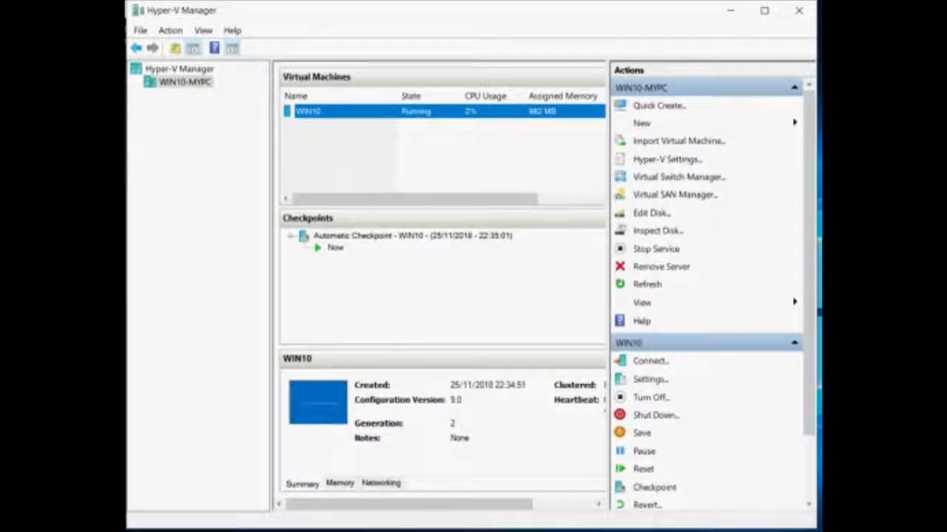
Open WIN10's Settings and step through Firmware, Security, Memory, Processor and SCSI to Network Adapter.
right_click(307, 112)
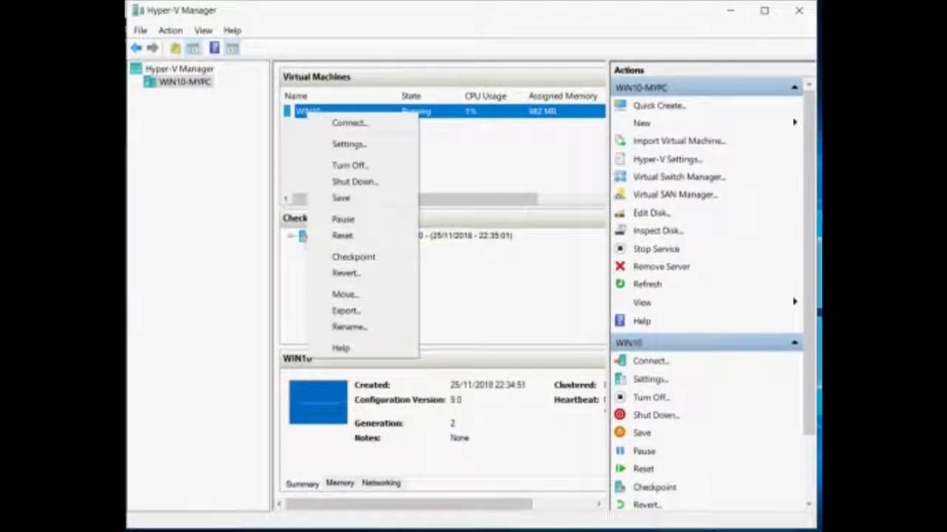
left_click(348, 144)
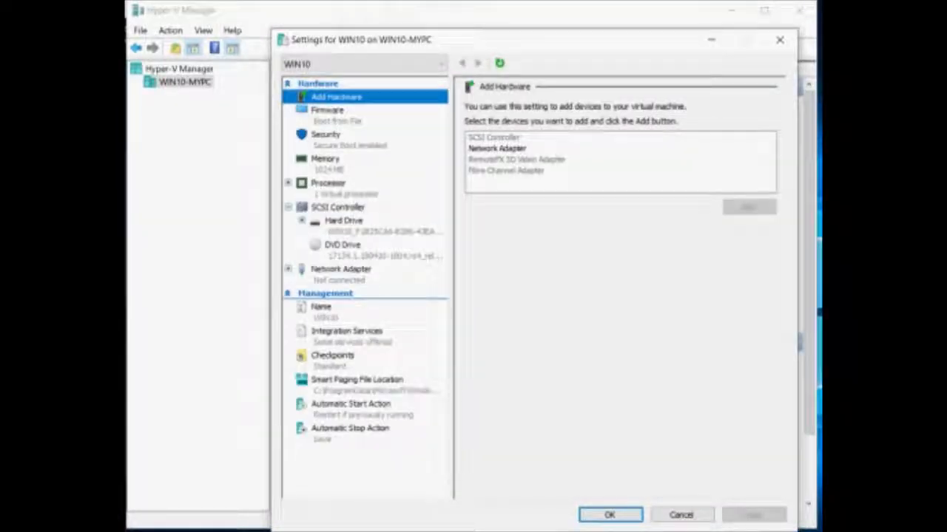
left_click(328, 111)
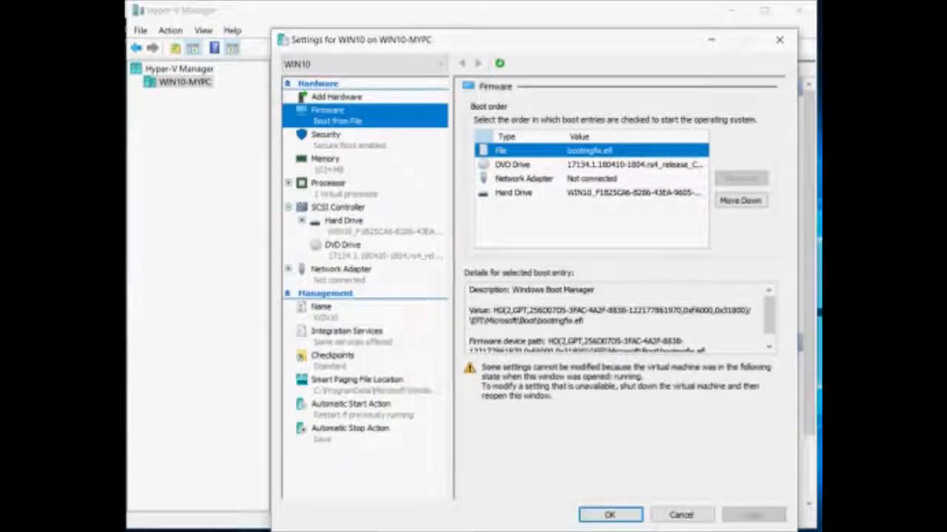
left_click(523, 179)
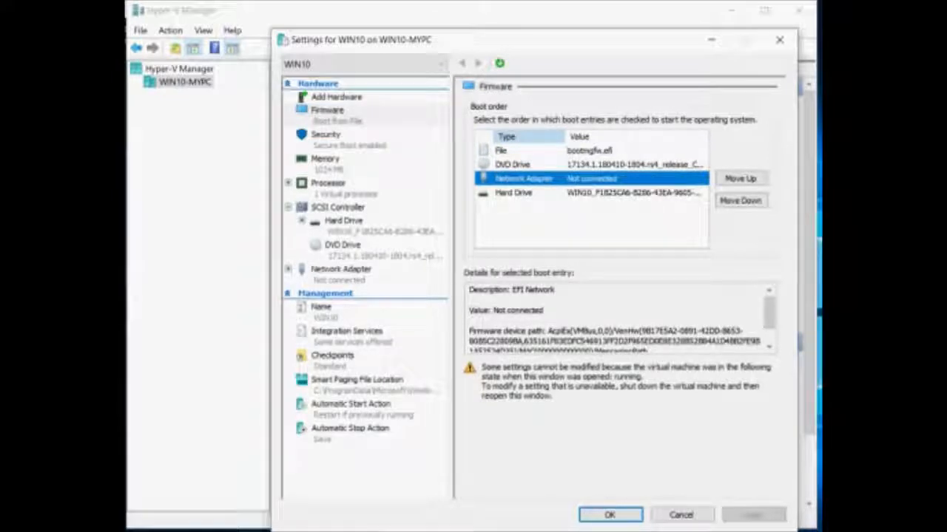
left_click(327, 140)
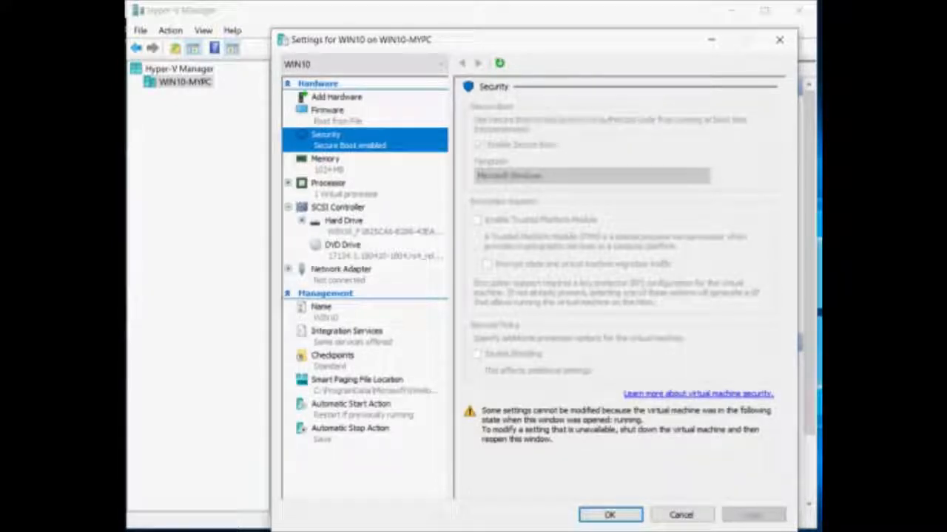
left_click(326, 163)
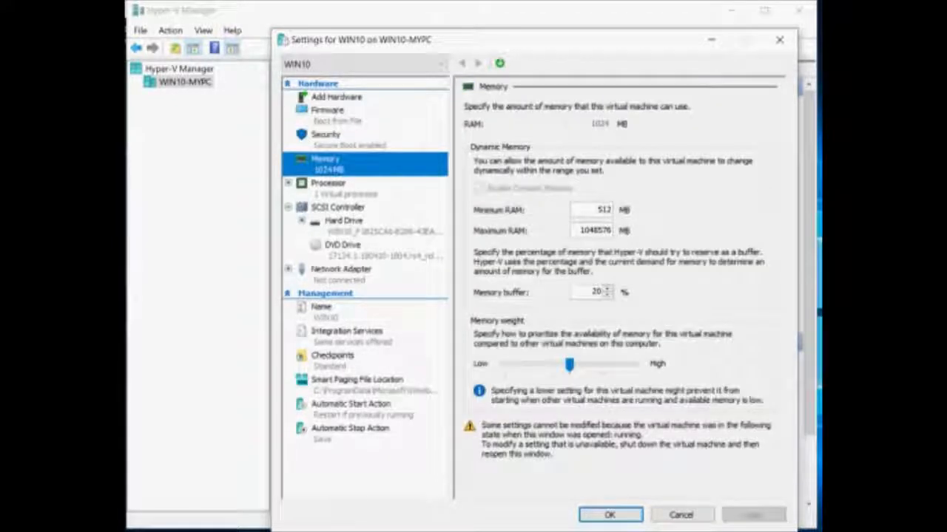
left_click(328, 188)
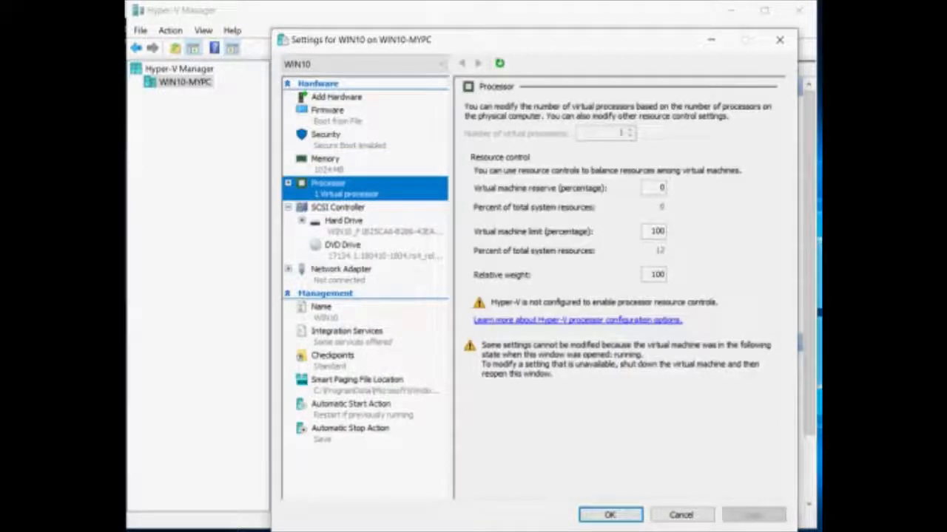
left_click(338, 208)
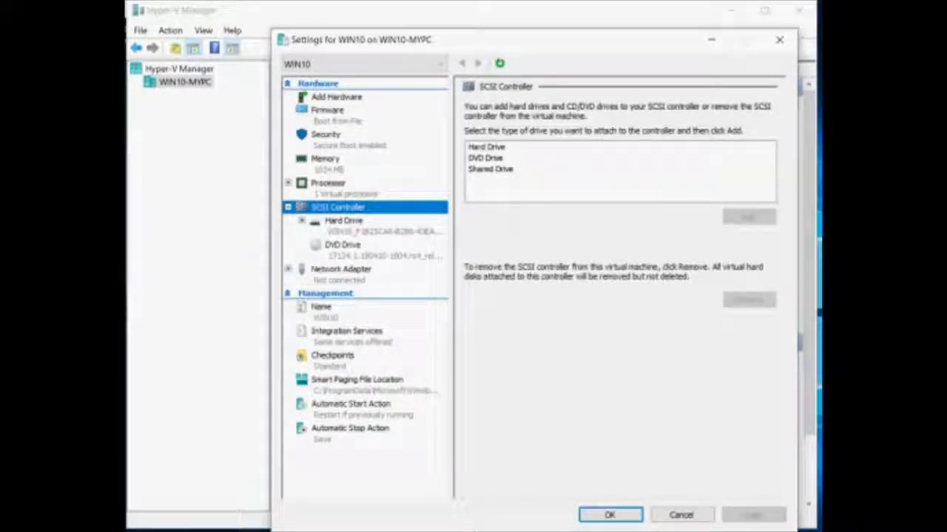
key("Down")
key("Down")
key("Down")
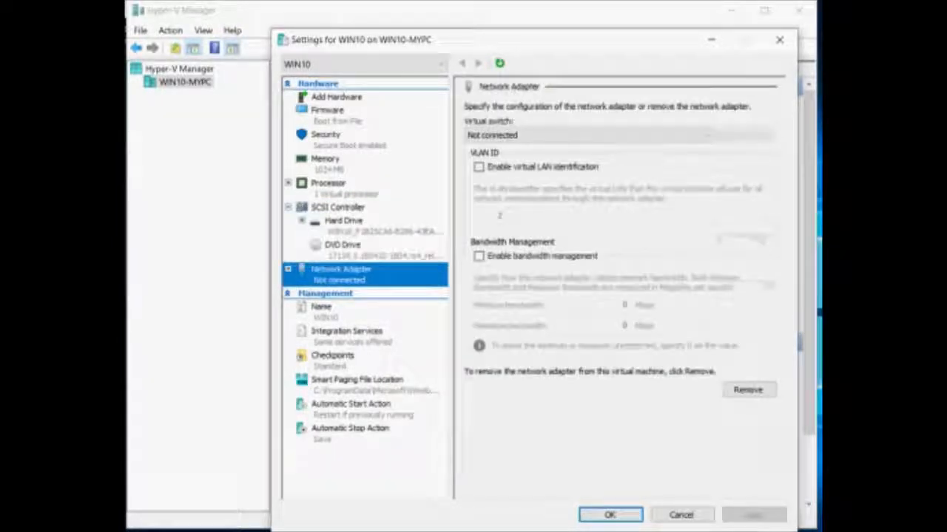
Set the adapter's virtual switch to nat, then review Name, Integration Services and Checkpoints.
left_click(589, 135)
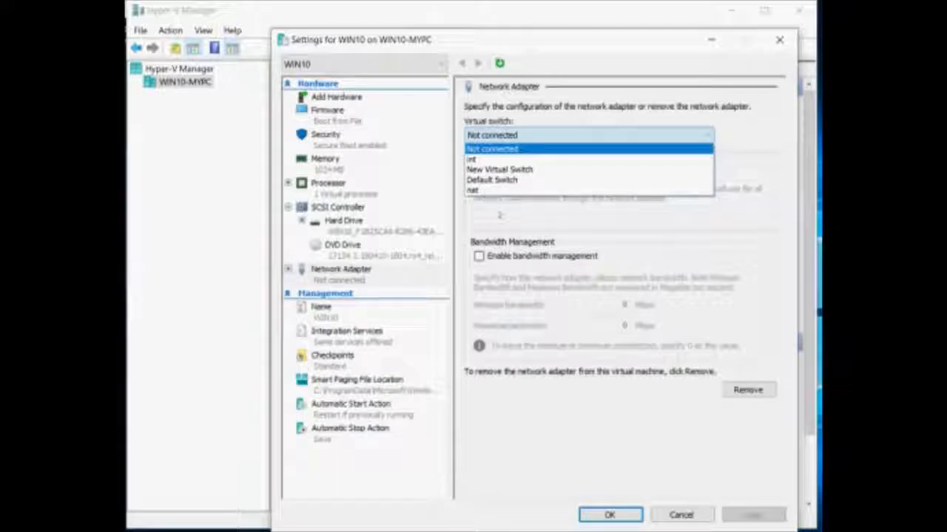
left_click(517, 190)
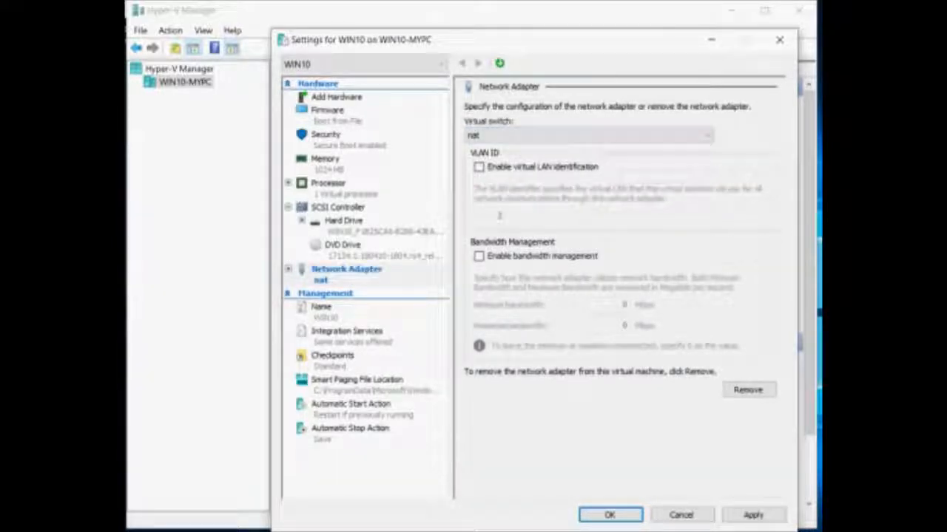
left_click(323, 308)
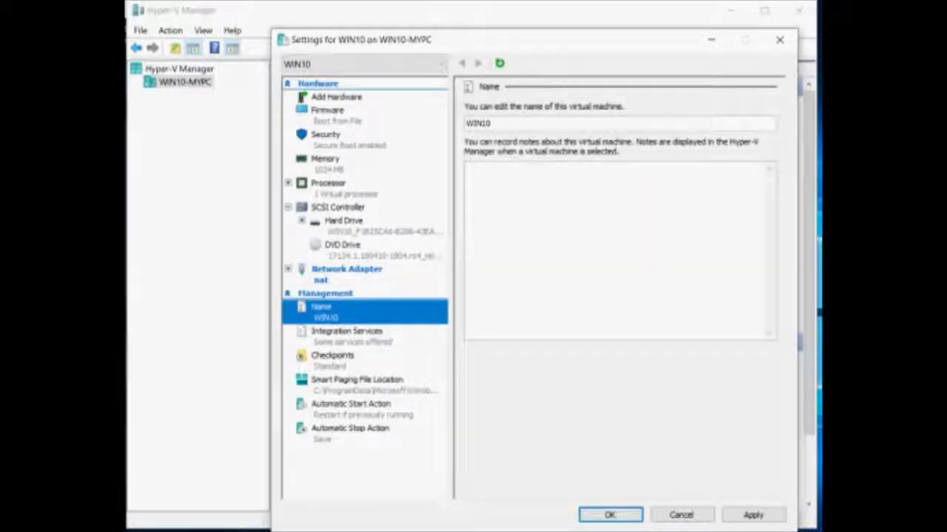
left_click(346, 332)
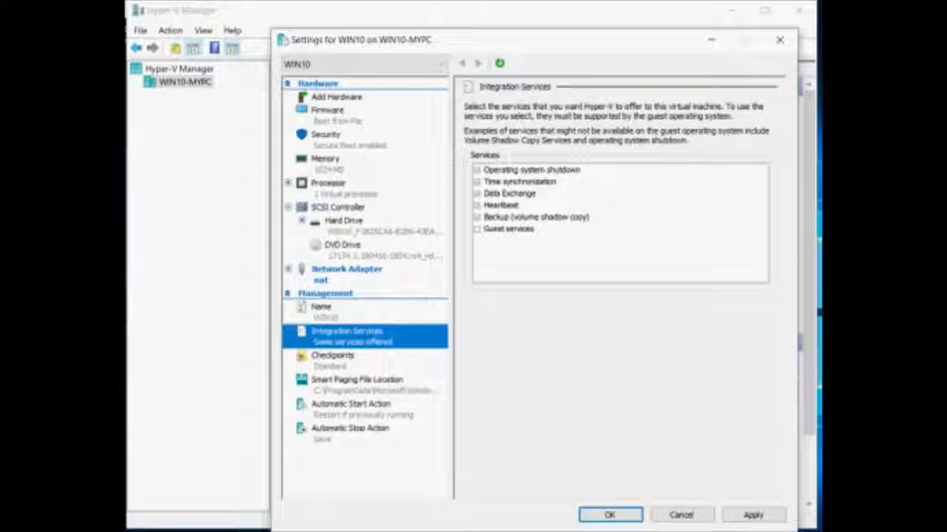
left_click(333, 356)
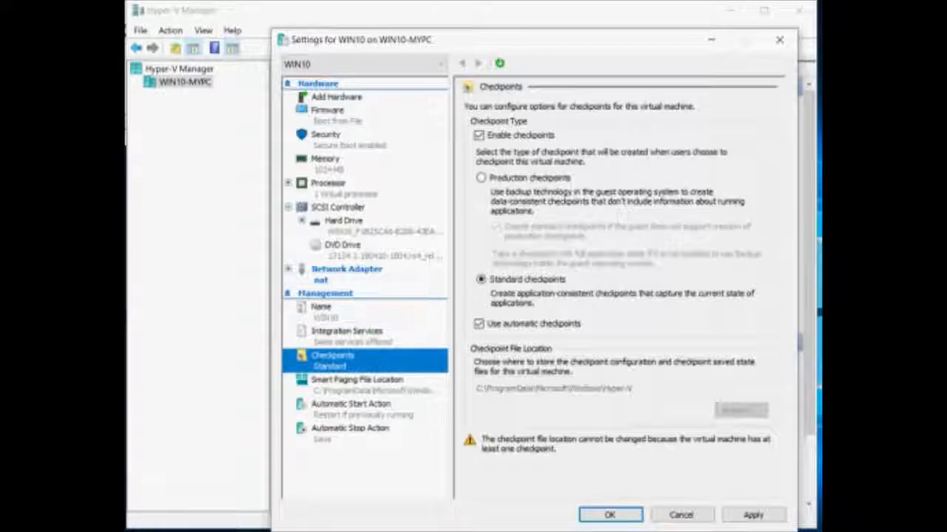
left_click_drag(2, 2, 399, 90)
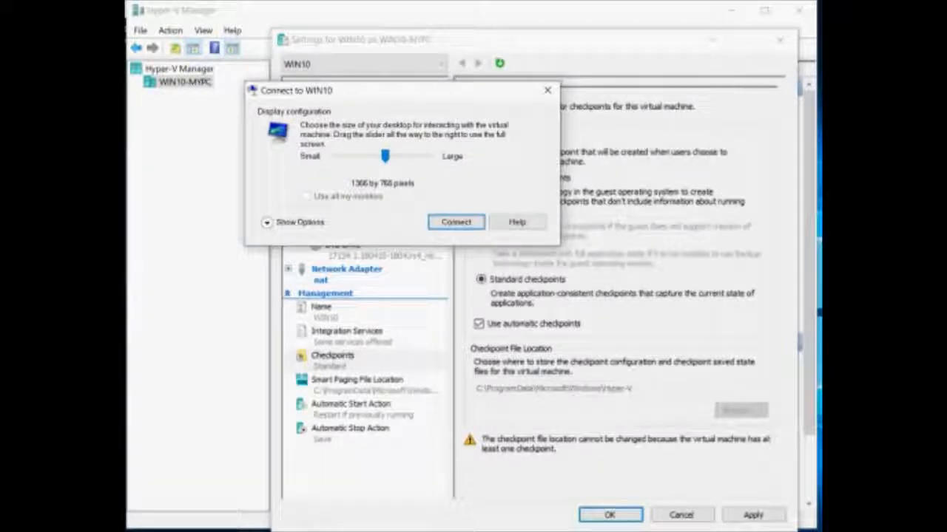
Dismiss the Connect to WIN10 prompt and switch to the VM's desktop window.
left_click(547, 89)
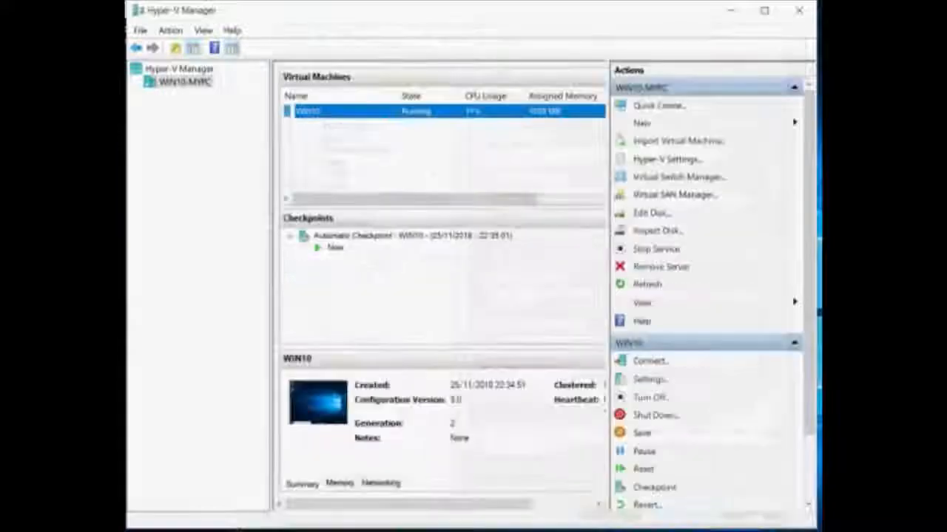
key("alt+Tab")
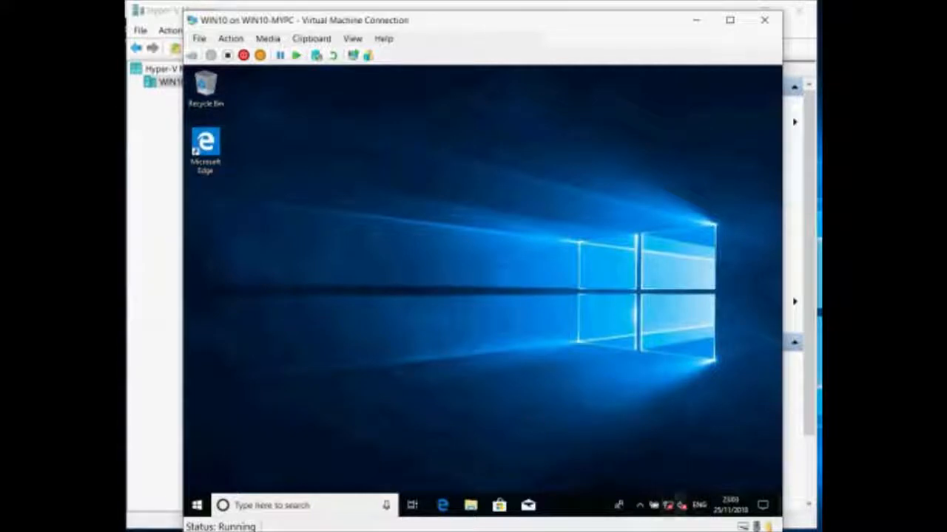
Check the guest's network status from the tray, then scroll the Start menu app list.
left_click(668, 505)
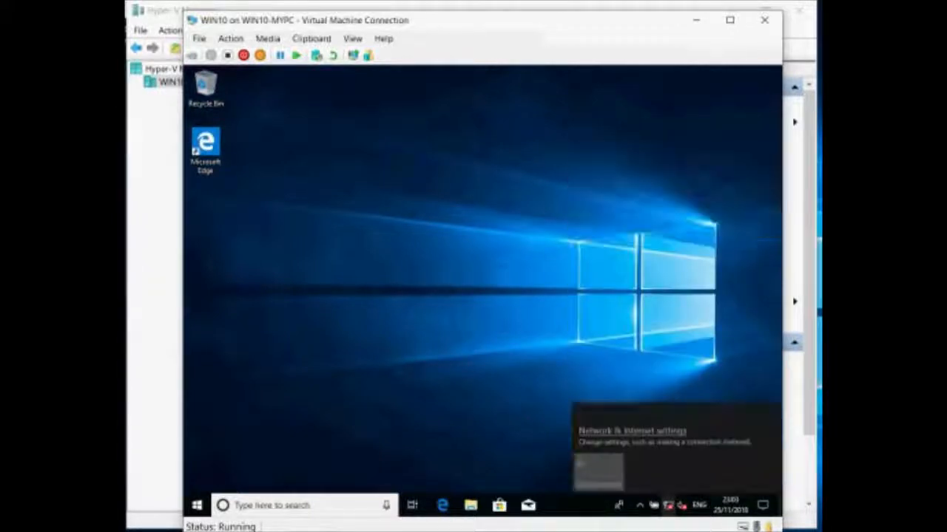
left_click(668, 505)
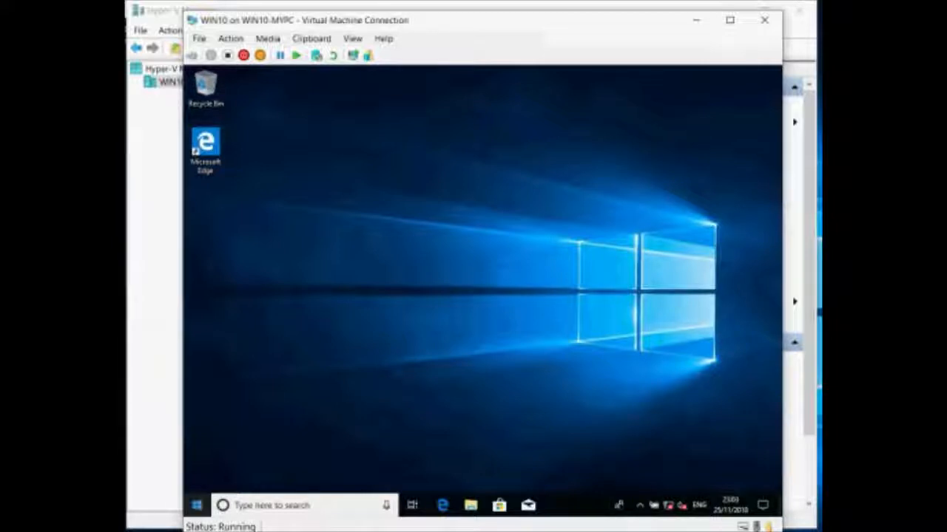
left_click(197, 505)
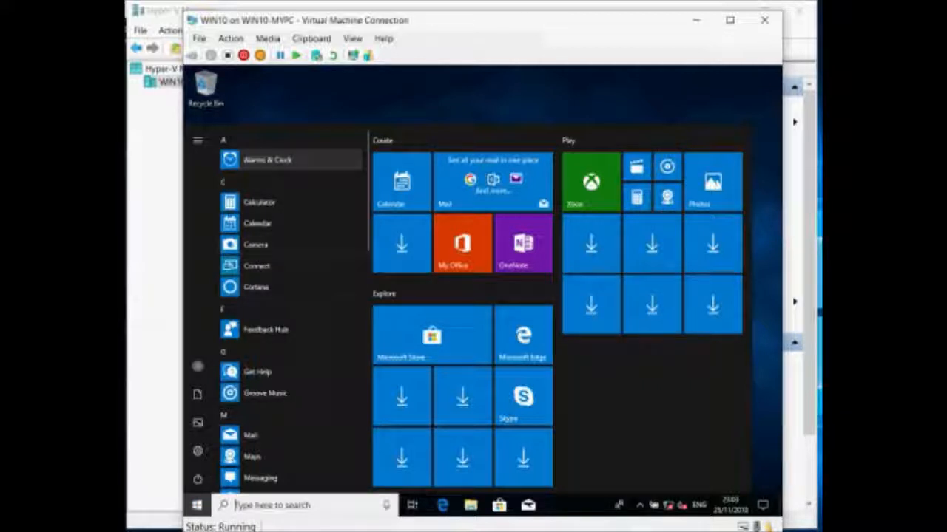
scroll(289, 311, "down", 12)
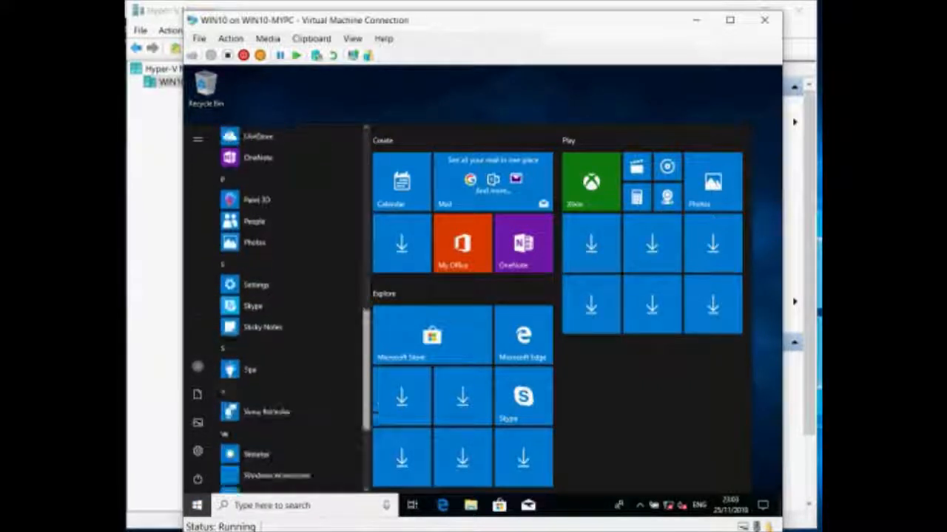